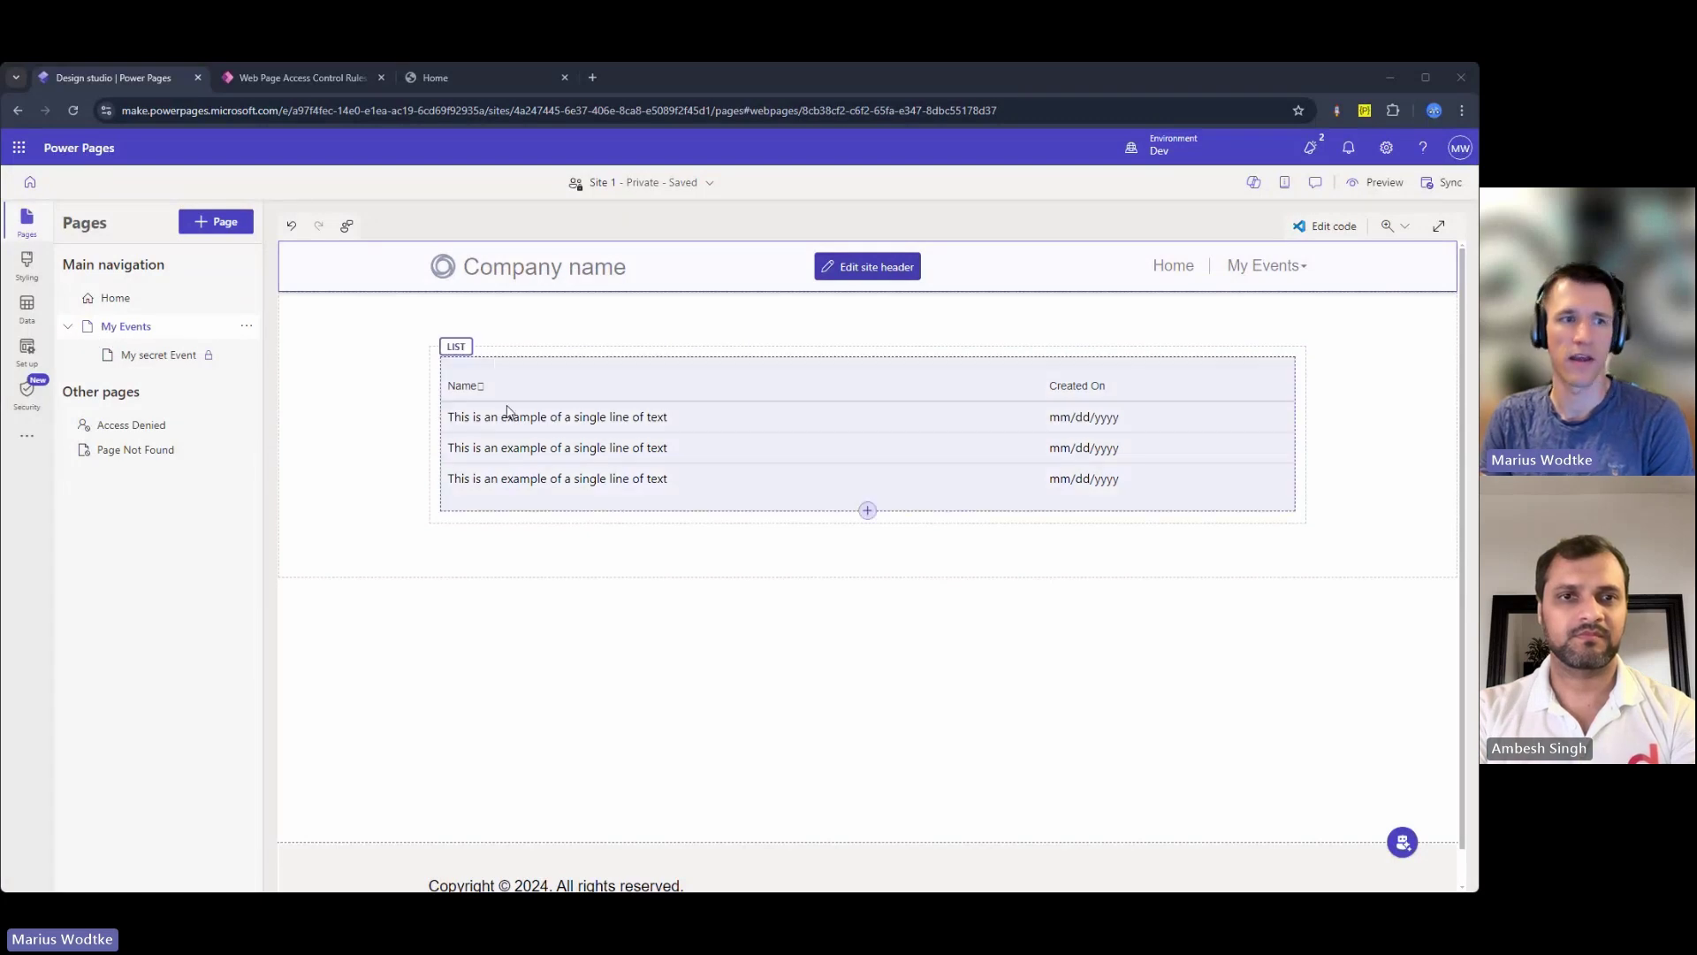
Step: Review the events list's Active My Events permission, then open My Events on the live site
left_click(535, 387)
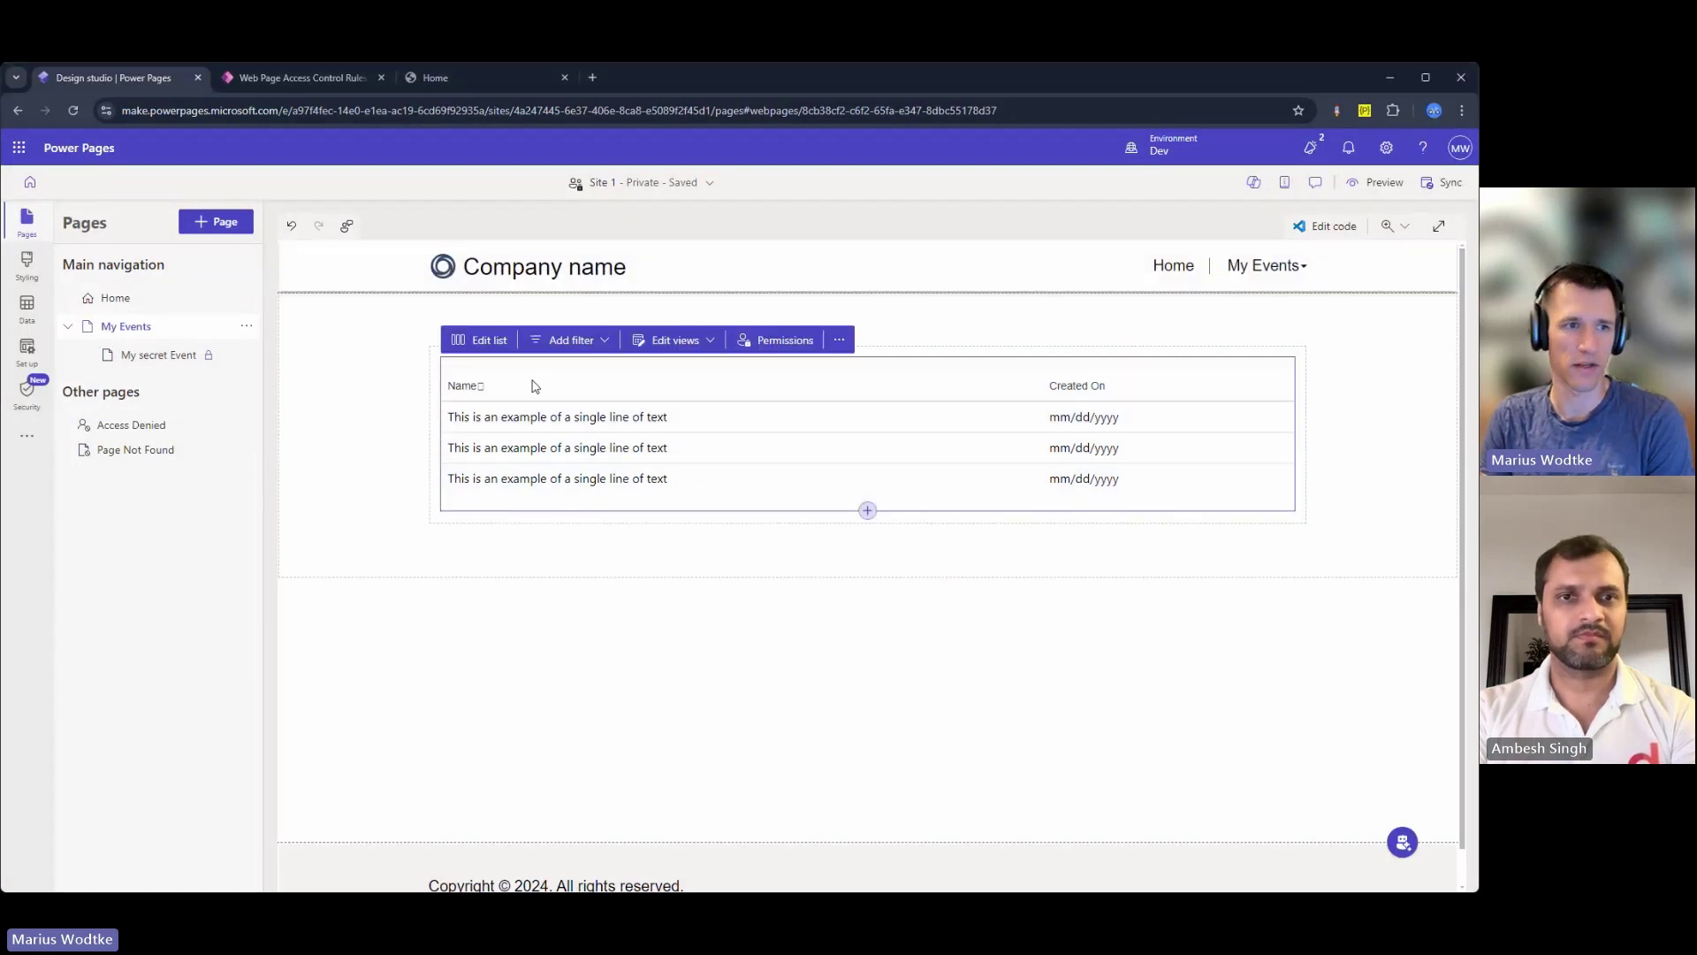
left_click(762, 340)
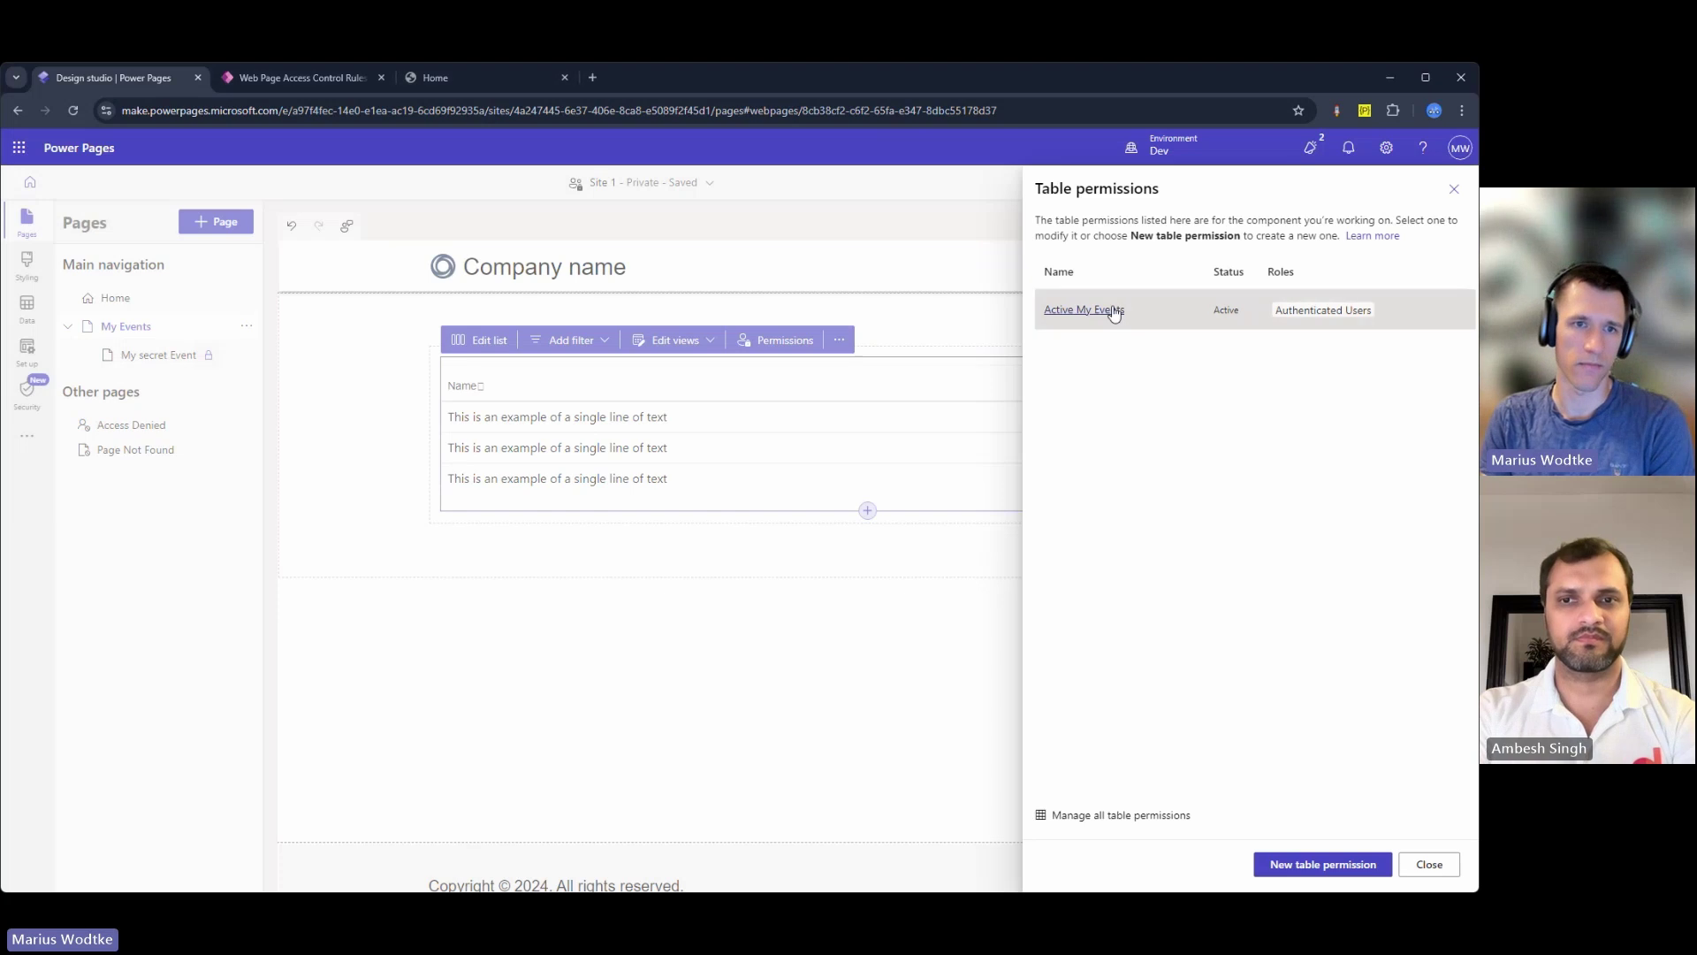
left_click(1083, 310)
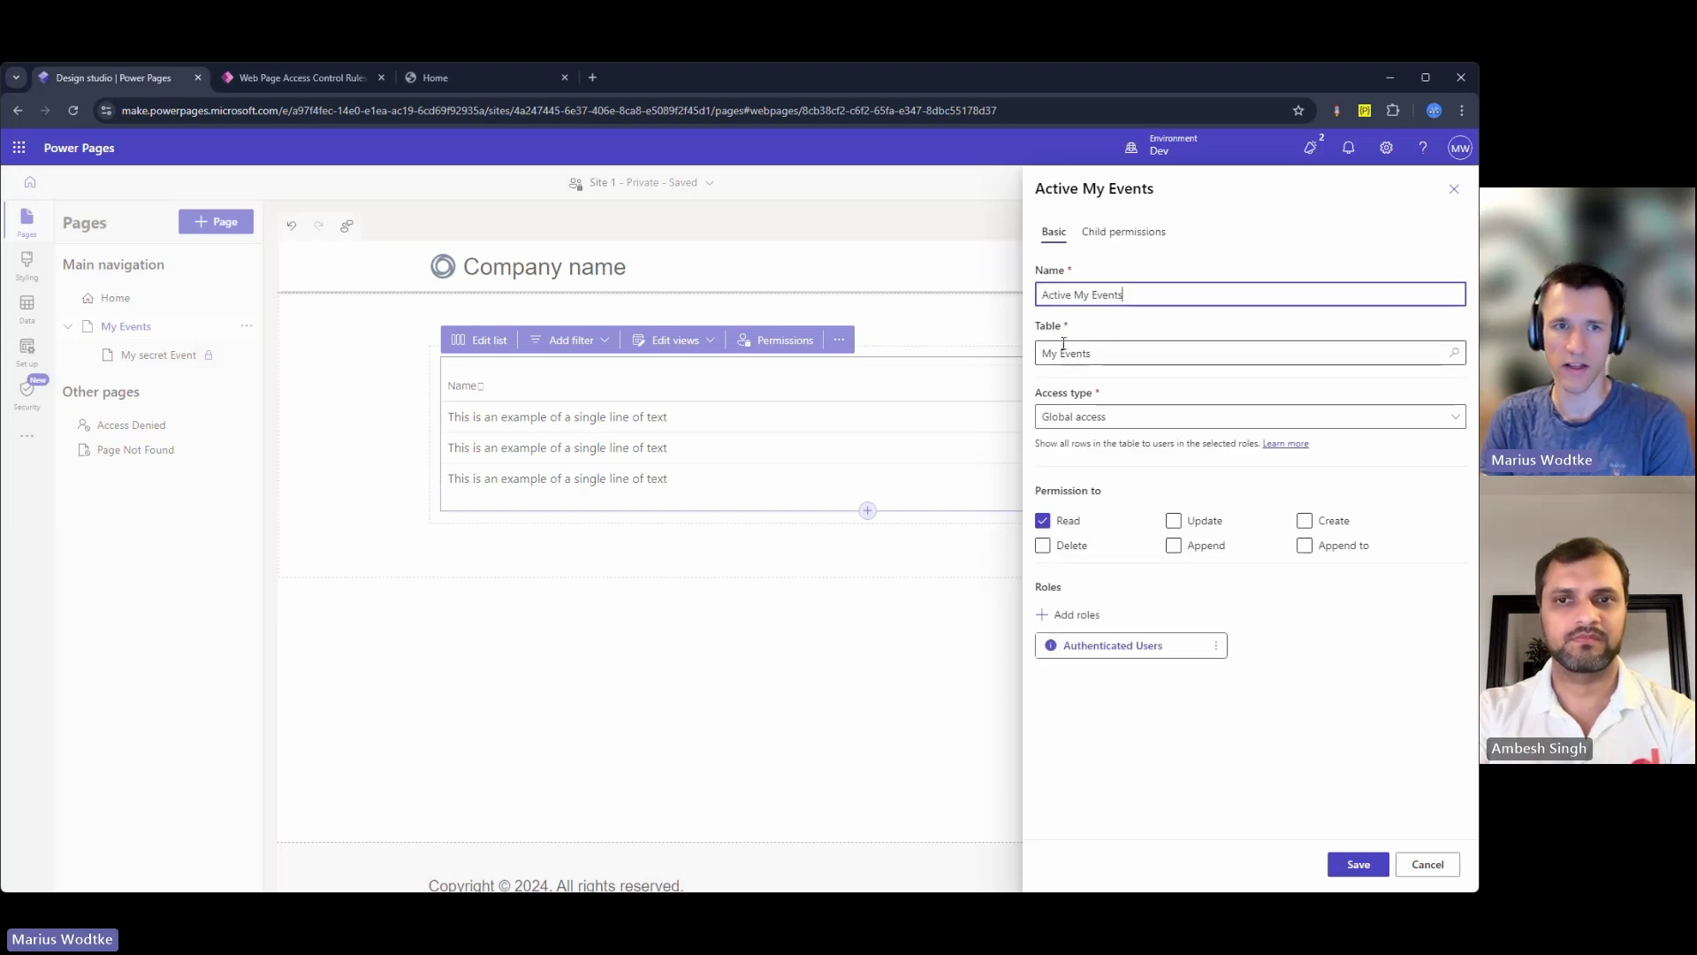
left_click(1453, 189)
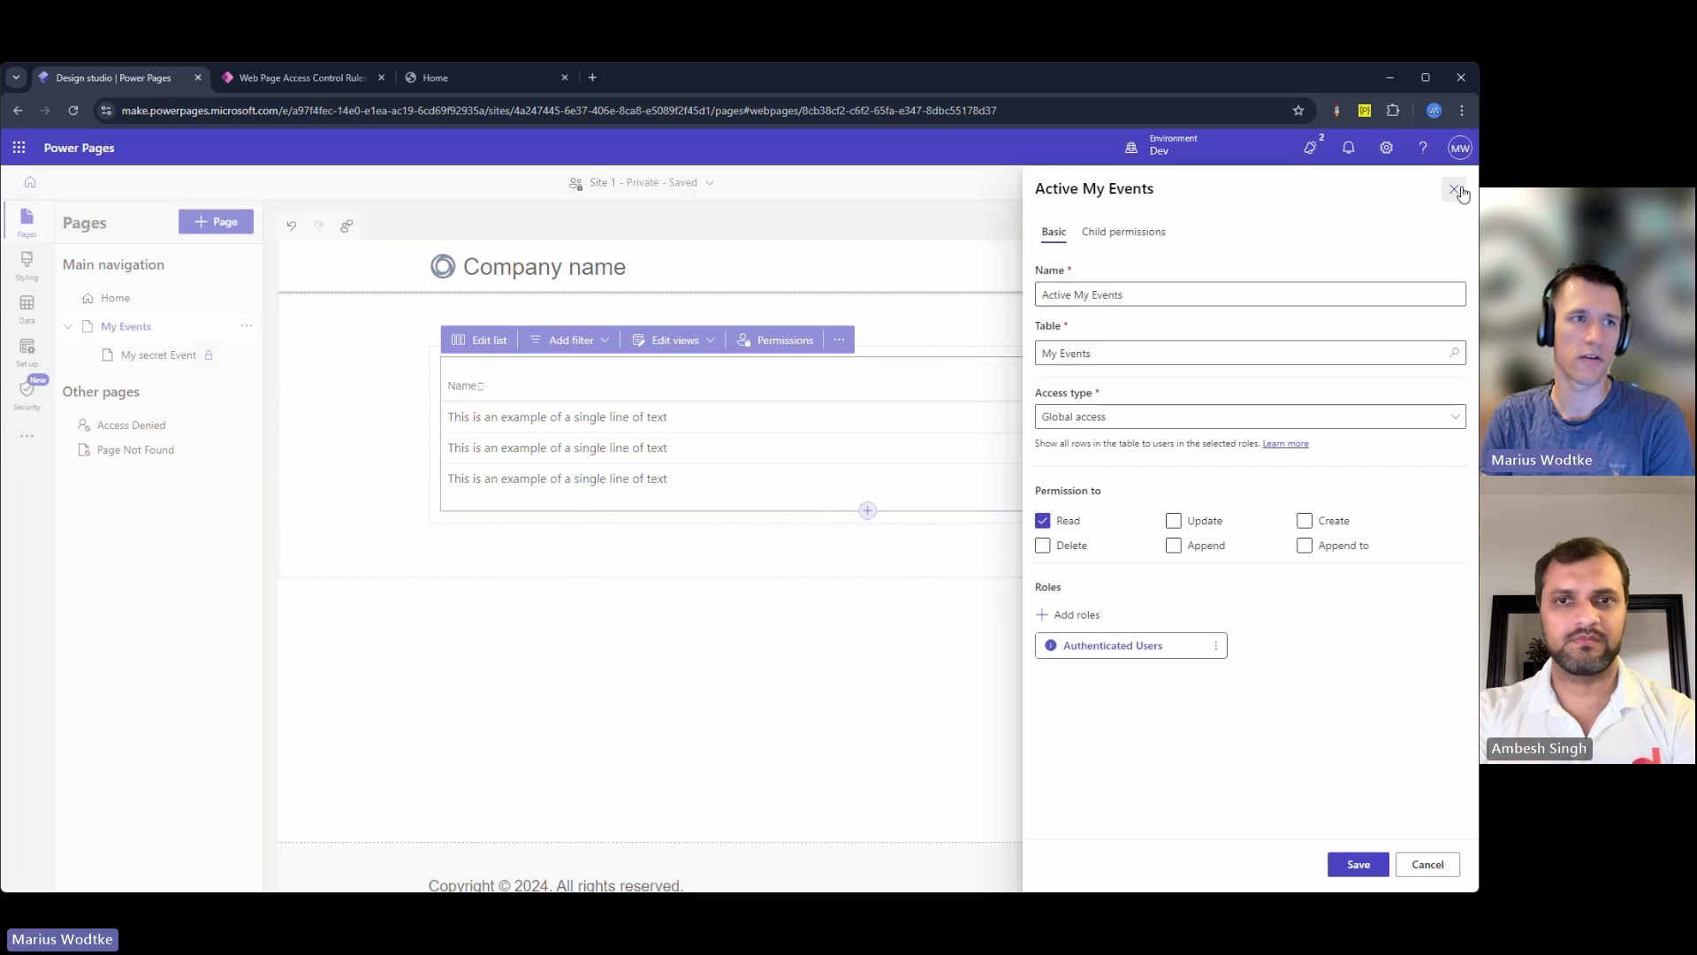
left_click(489, 87)
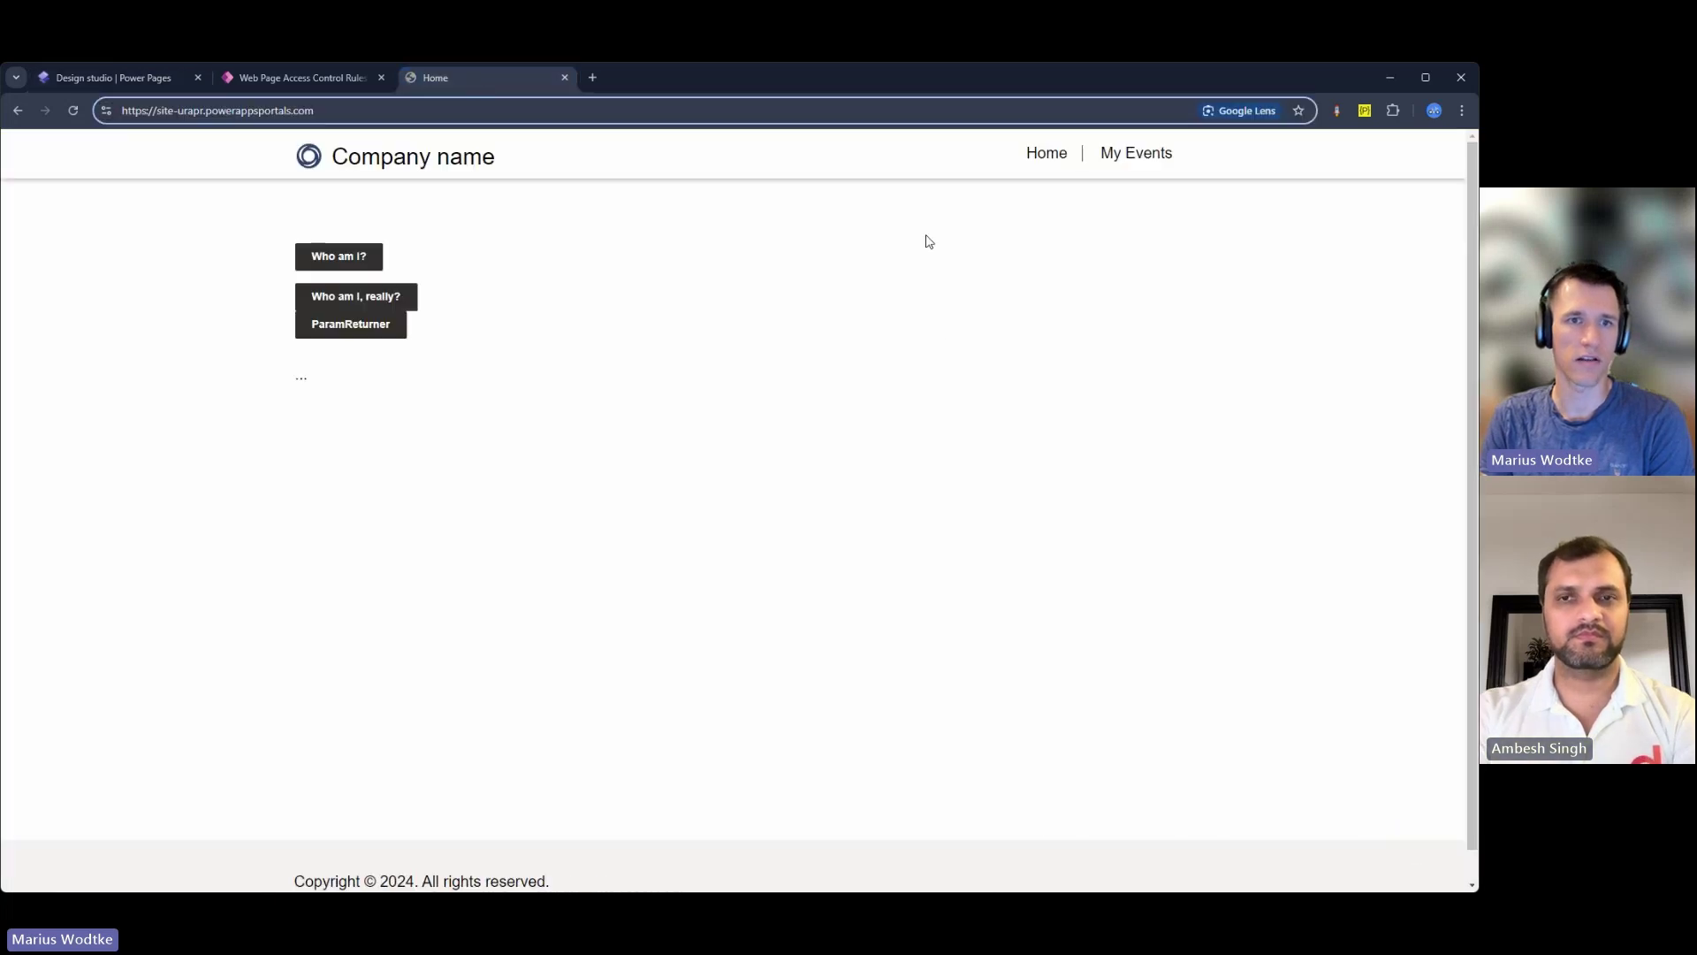
left_click(1137, 164)
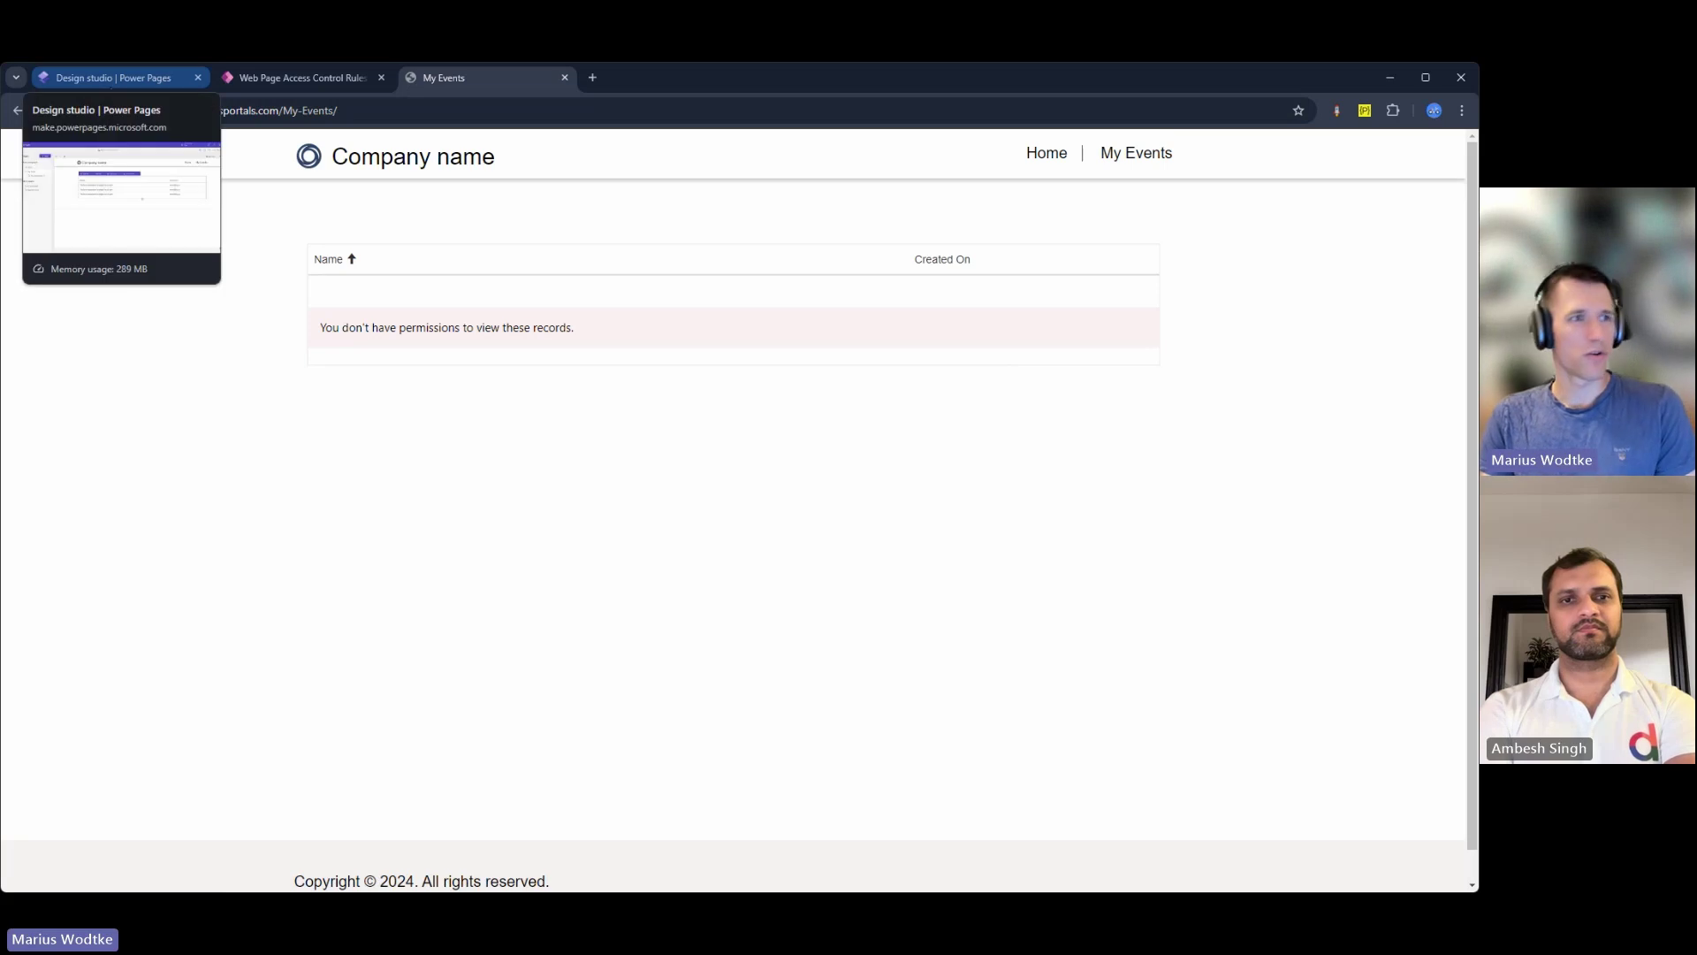
Step: Set the My Events page permissions to Authenticated Users only and save them
left_click(109, 87)
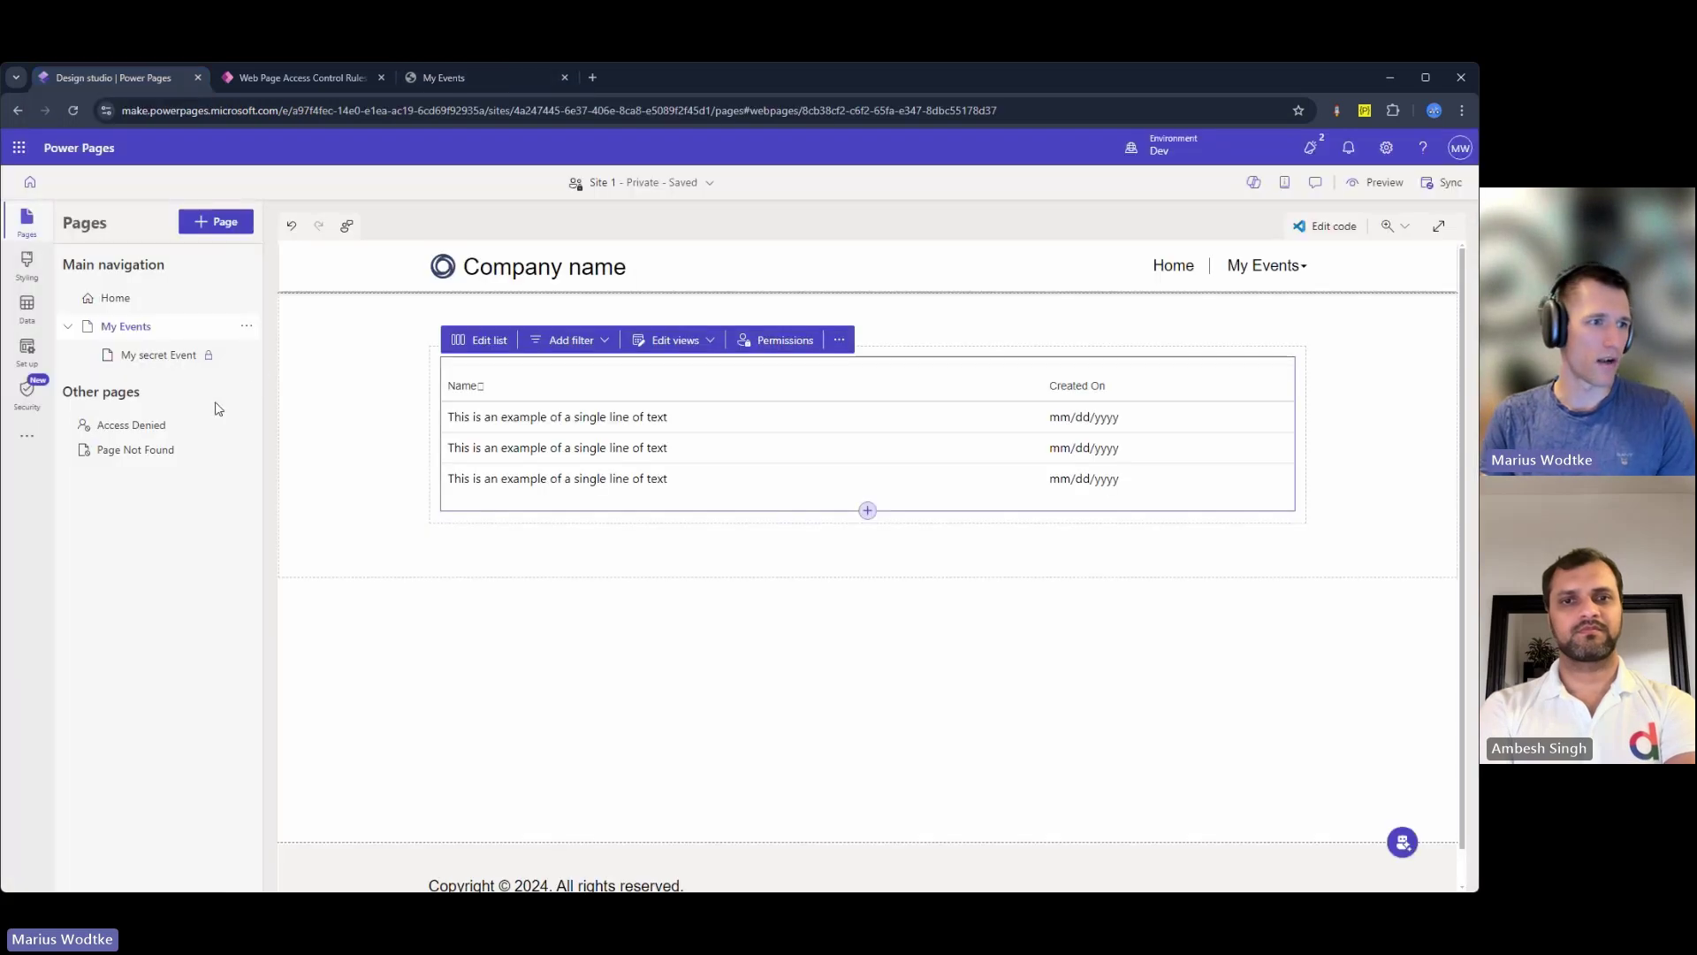
left_click(249, 331)
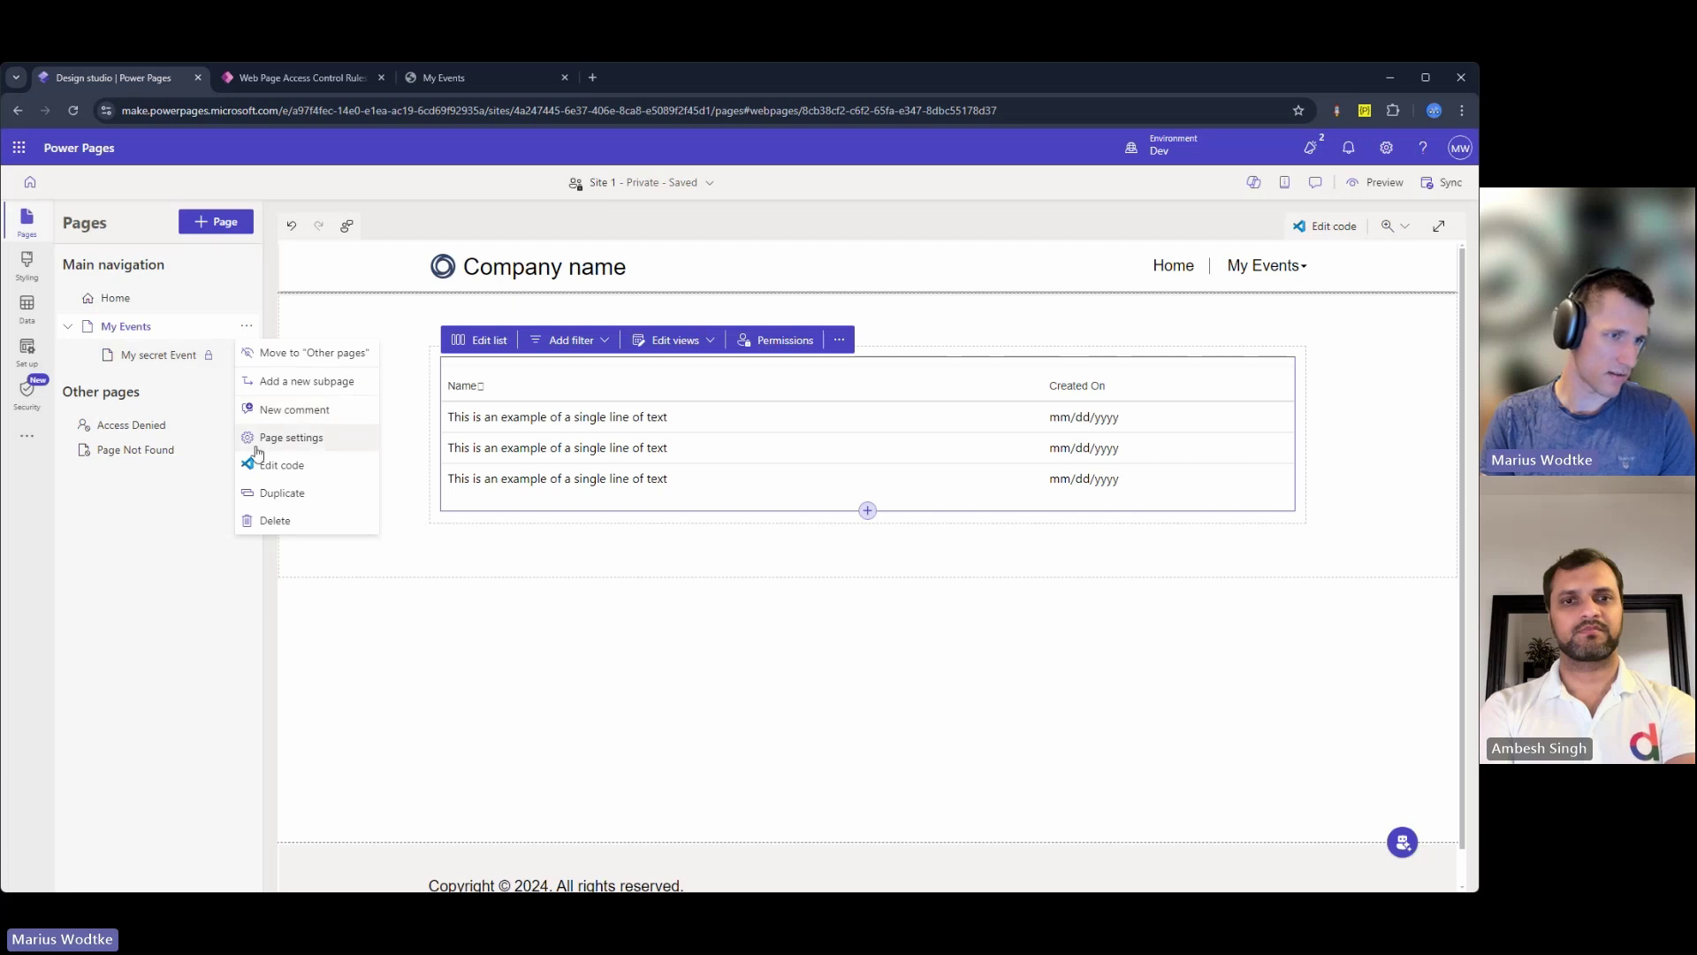
left_click(263, 440)
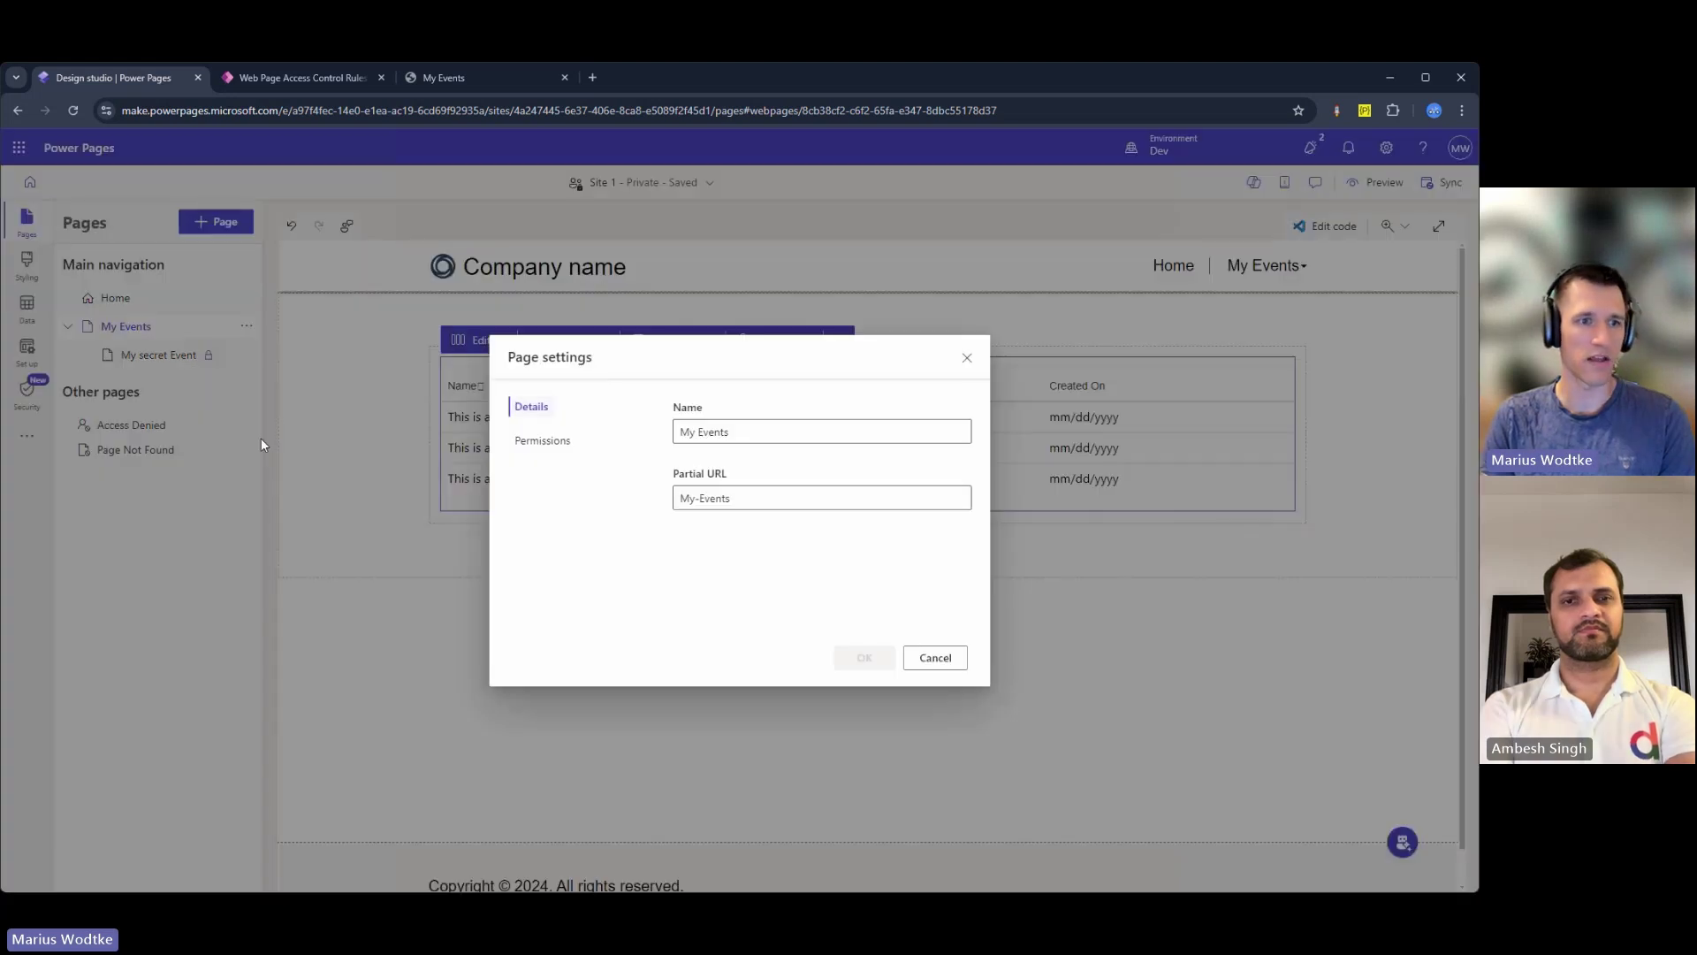
left_click(533, 453)
left_click(682, 426)
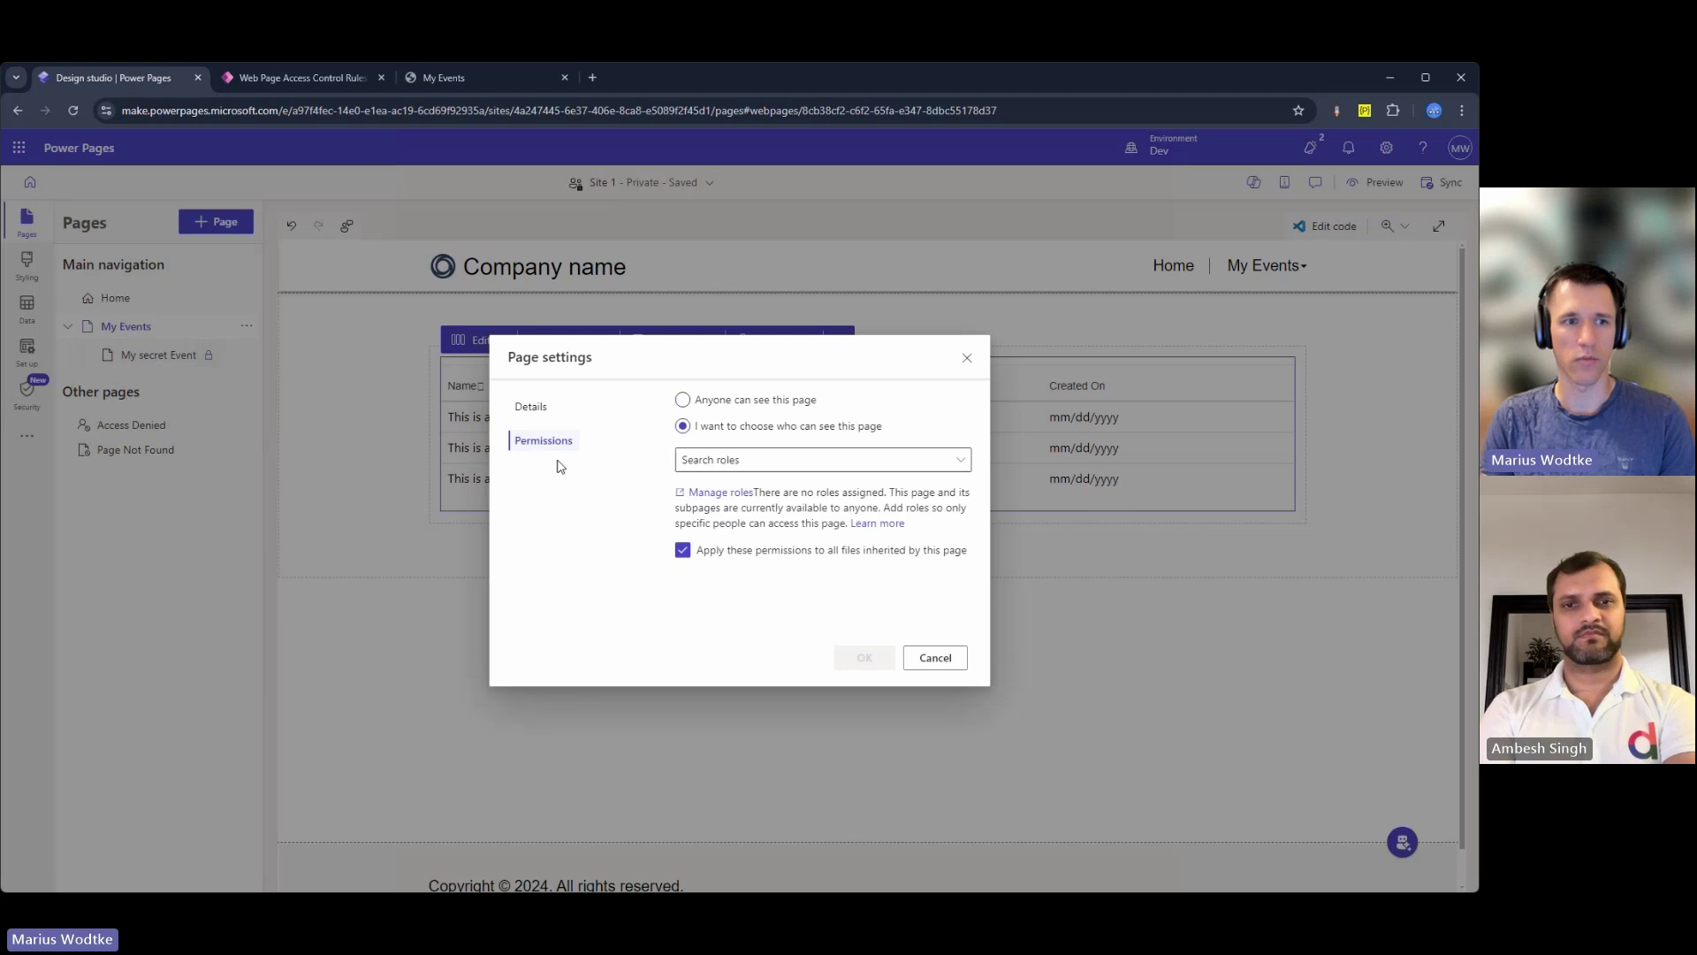
left_click(738, 459)
left_click(688, 514)
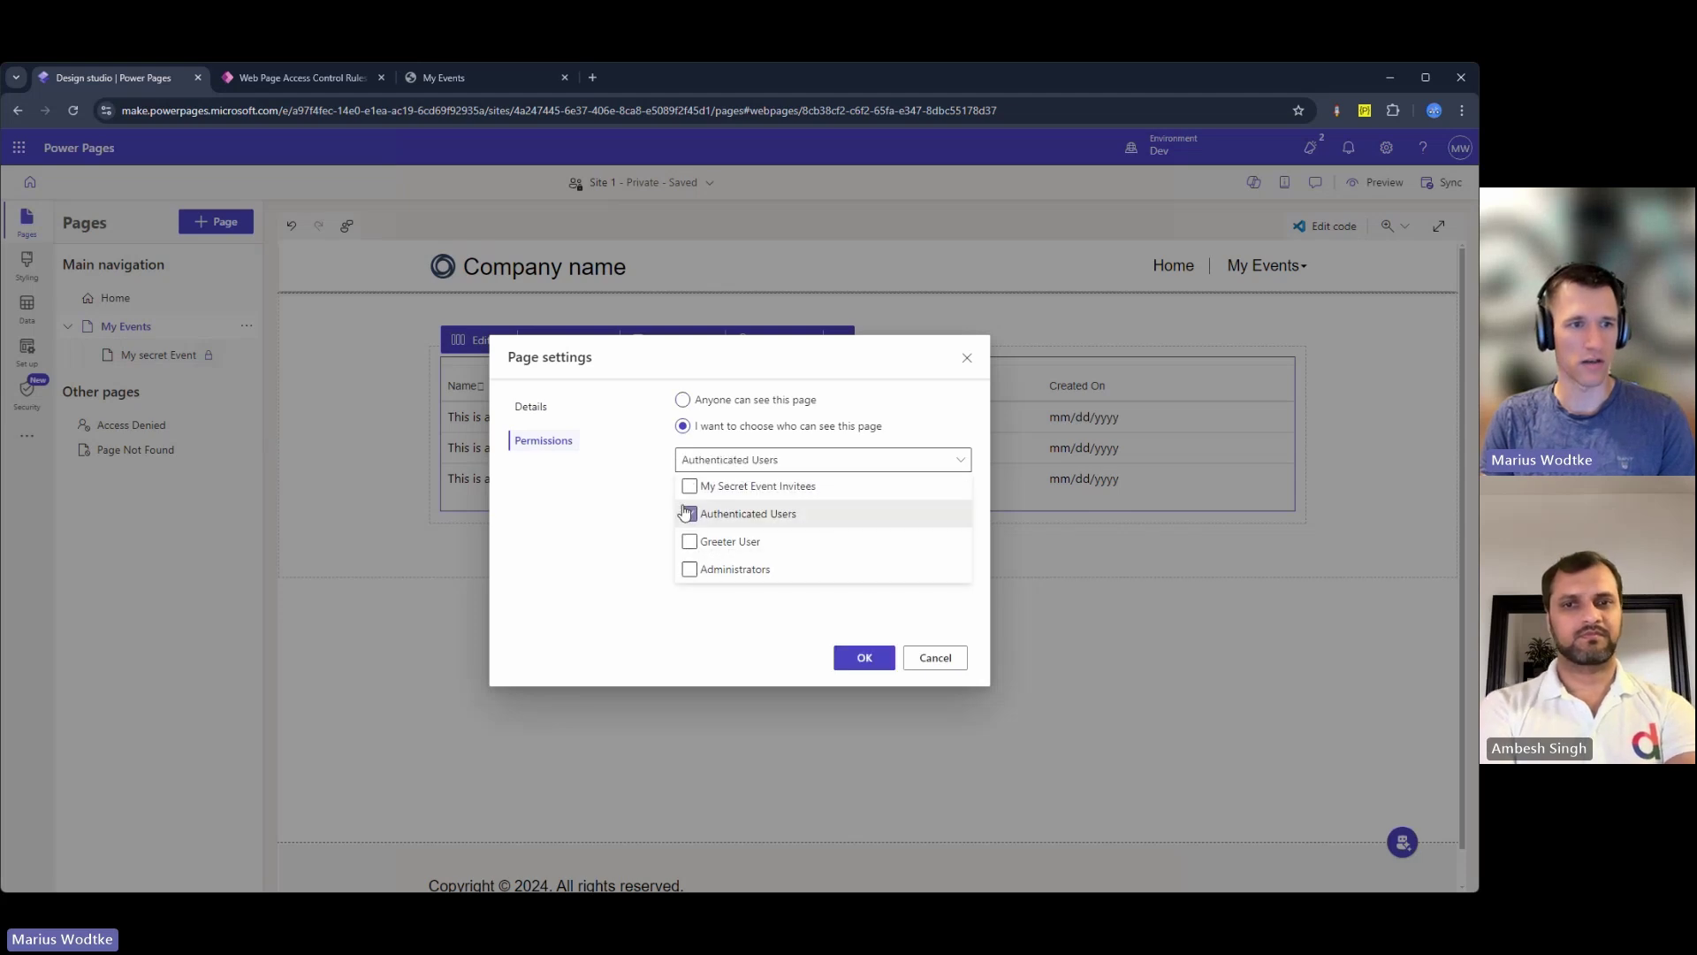
left_click(894, 427)
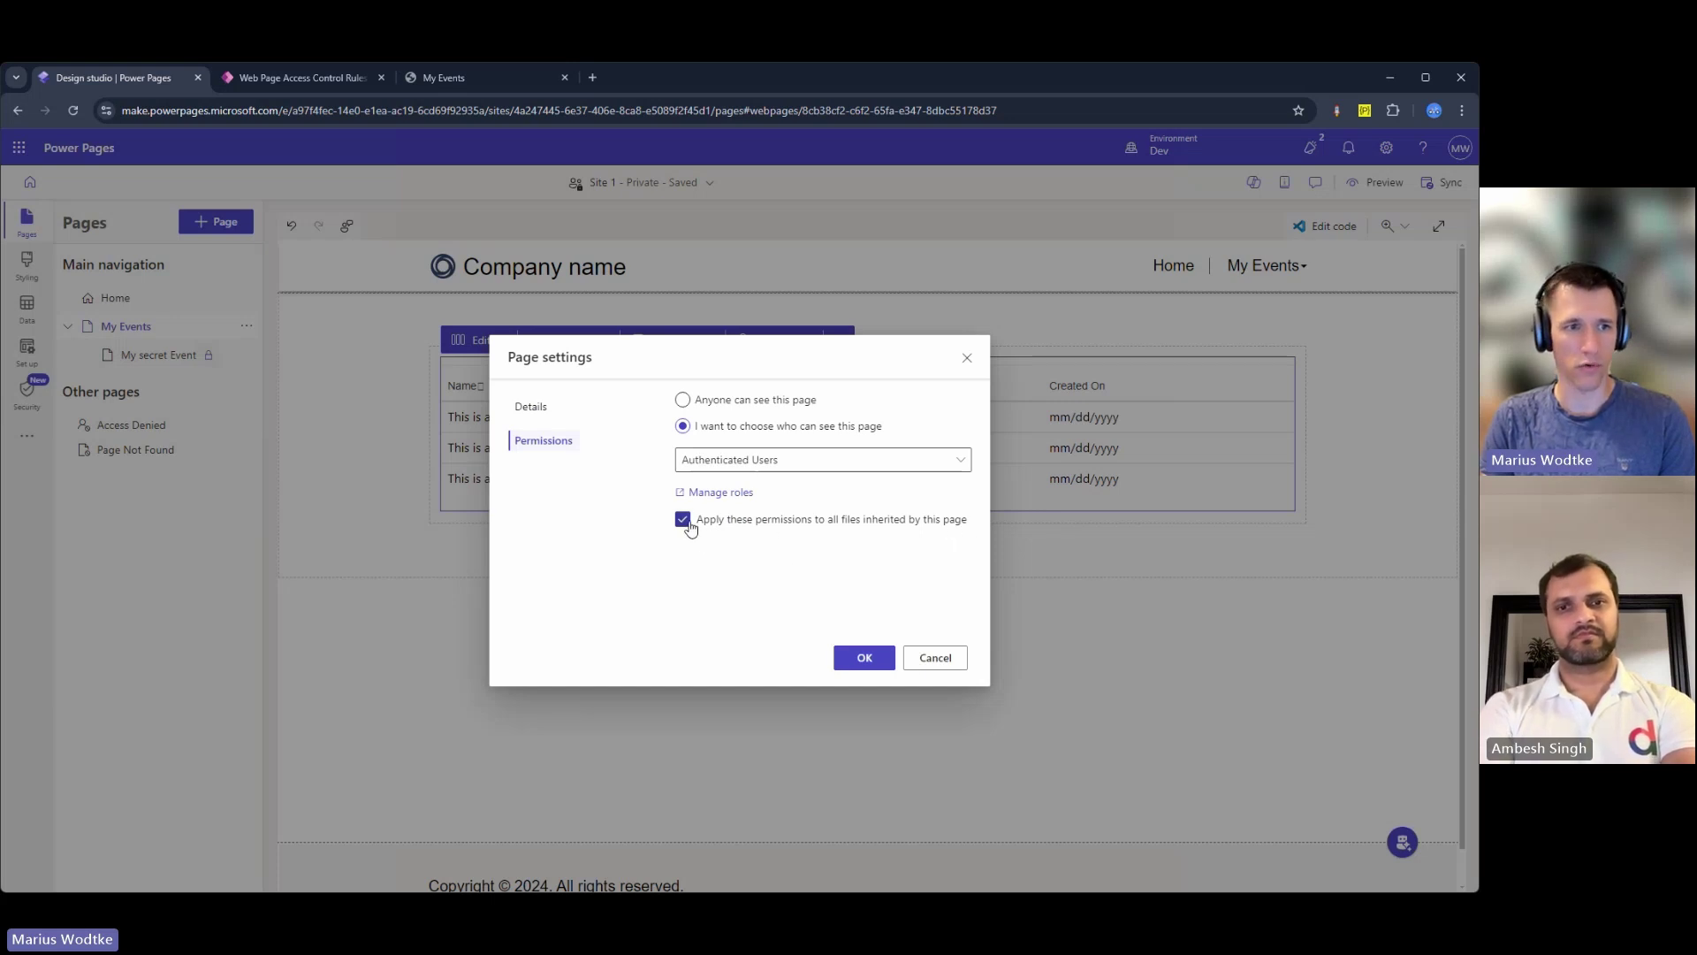
left_click(870, 666)
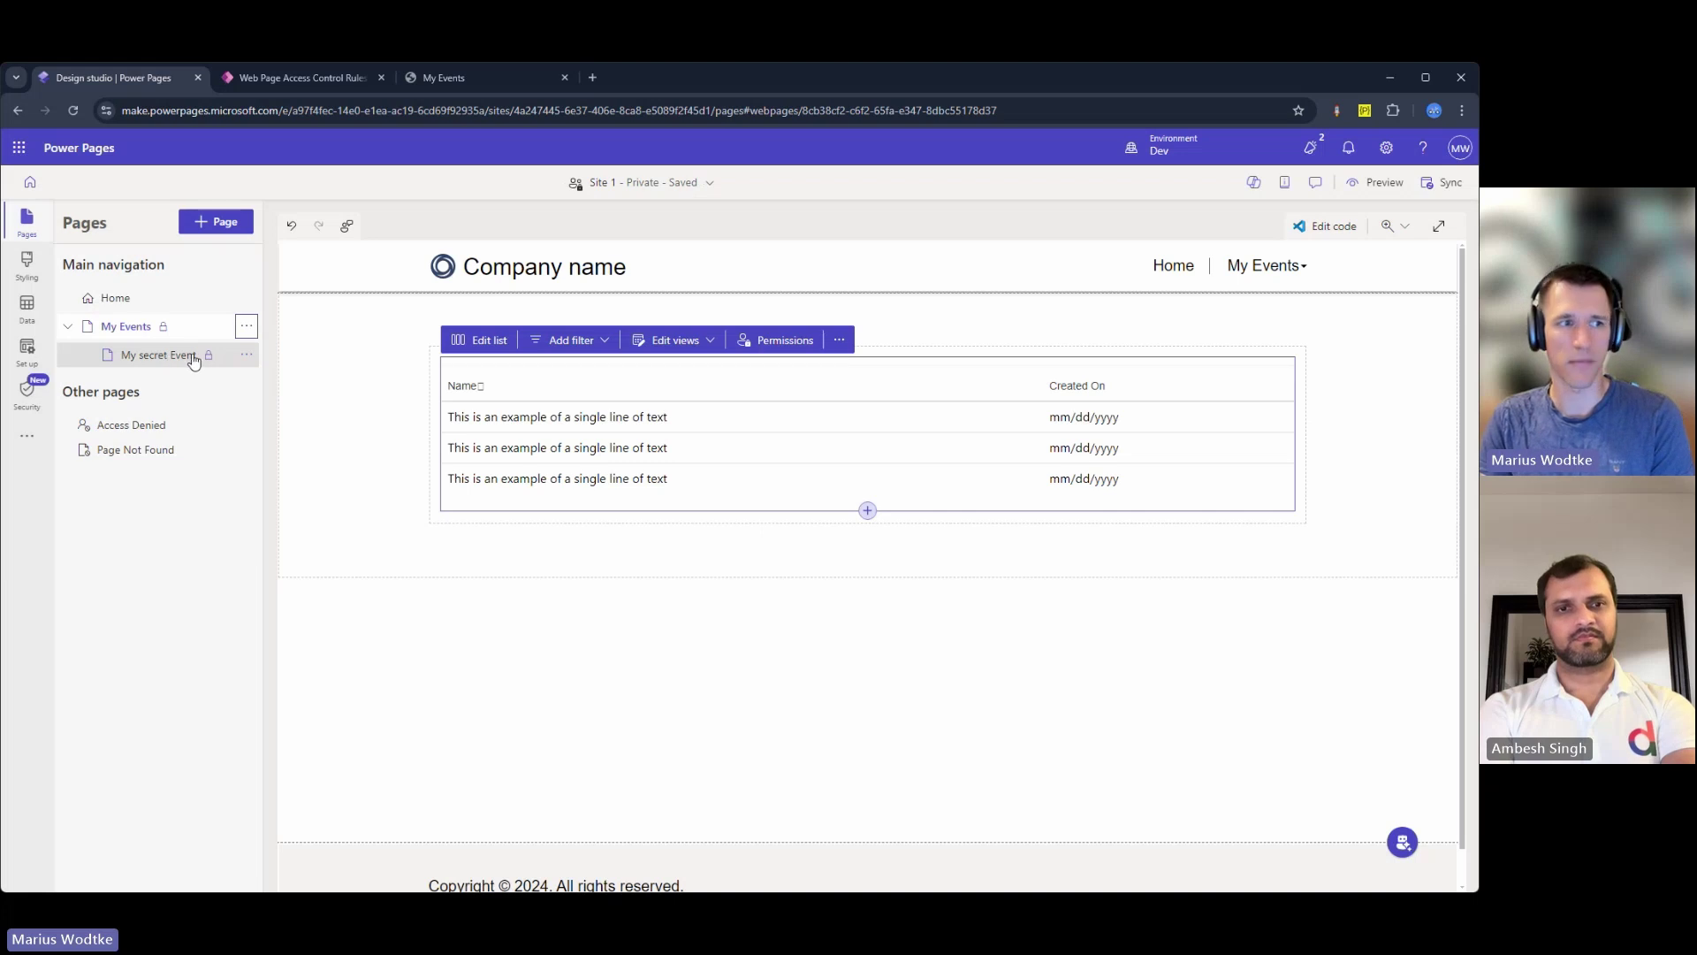
left_click(246, 354)
left_click(281, 462)
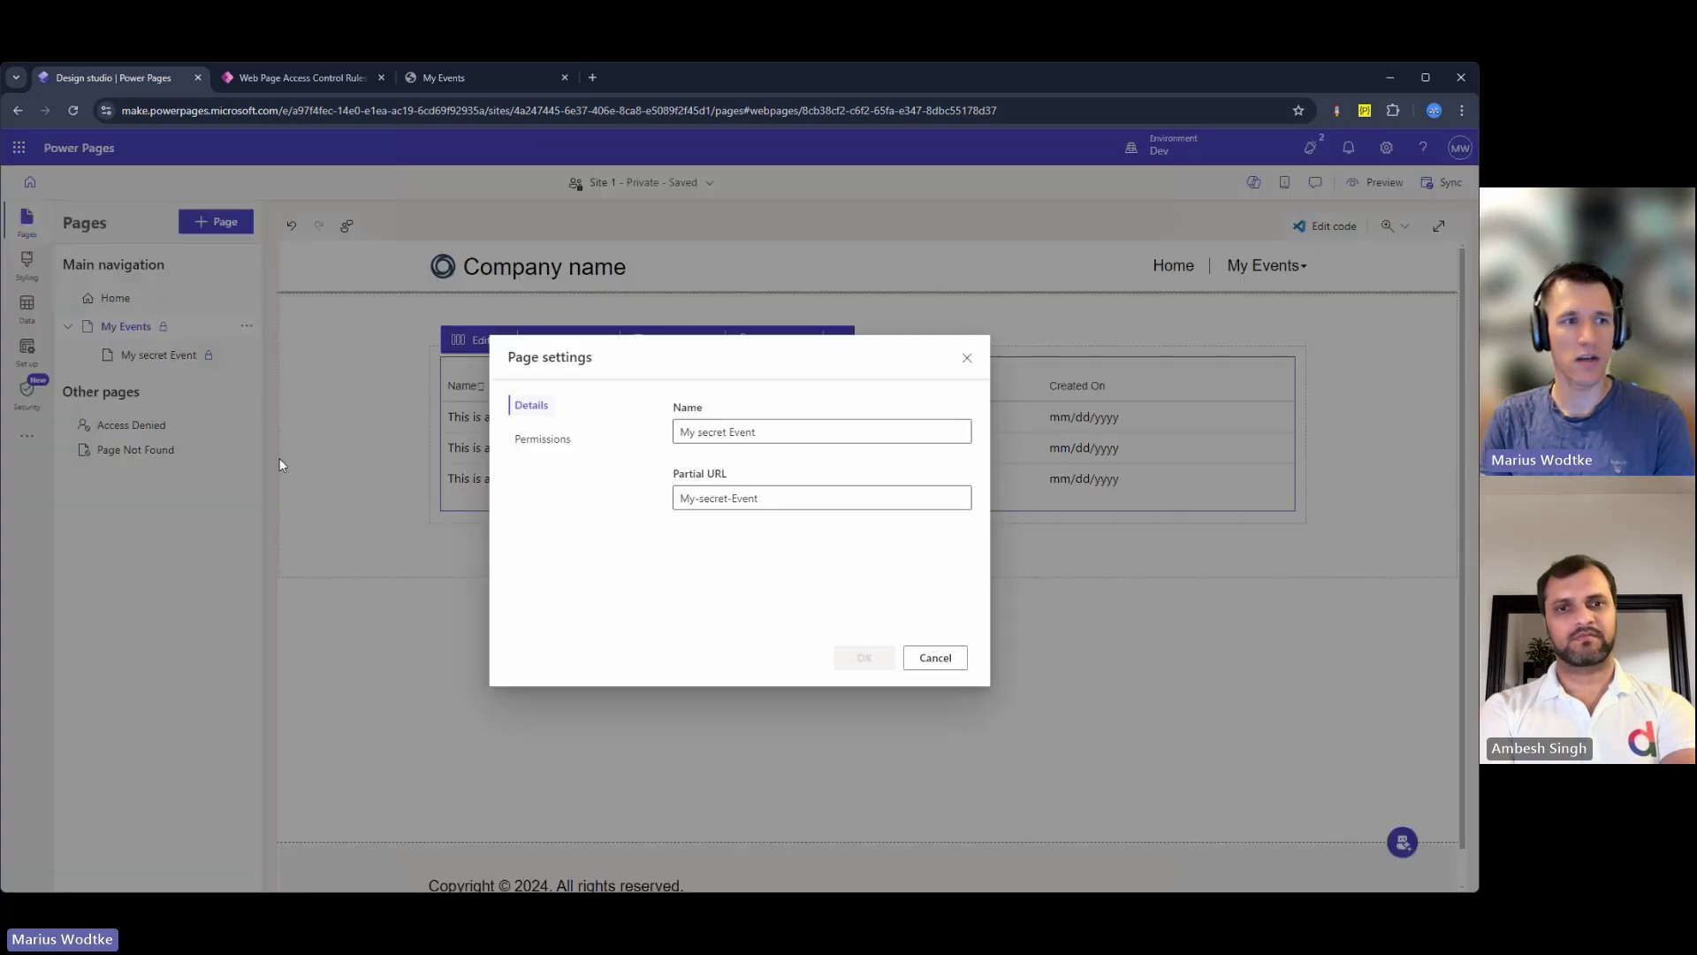
left_click(545, 439)
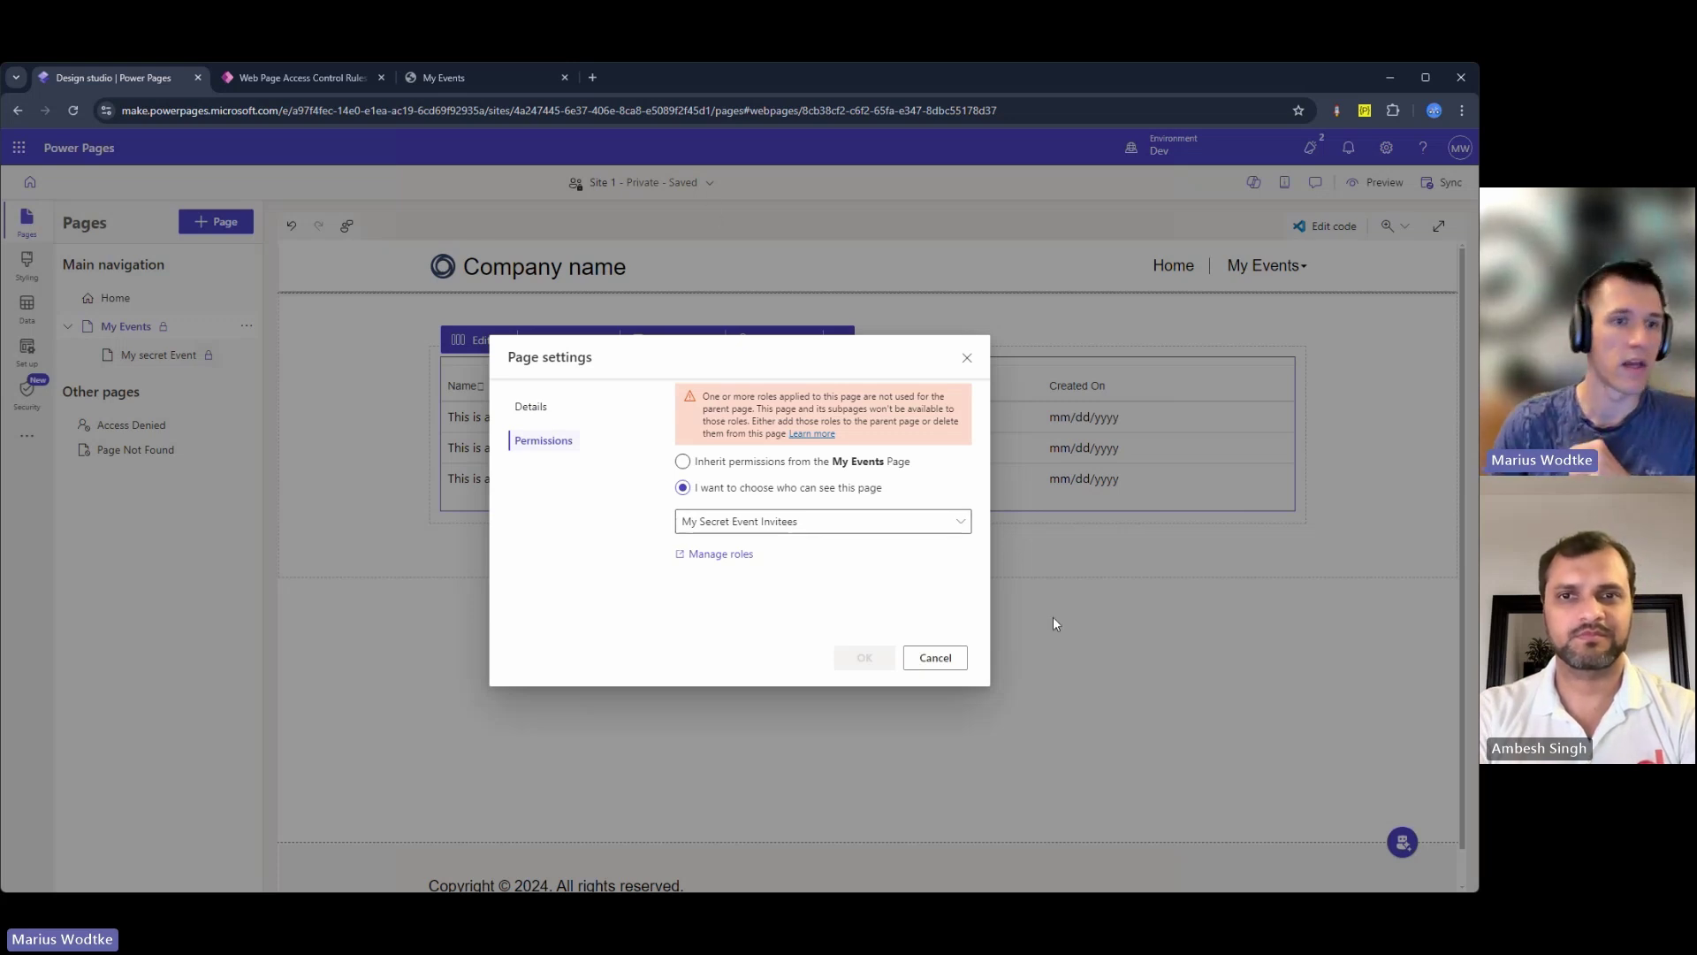
left_click(935, 657)
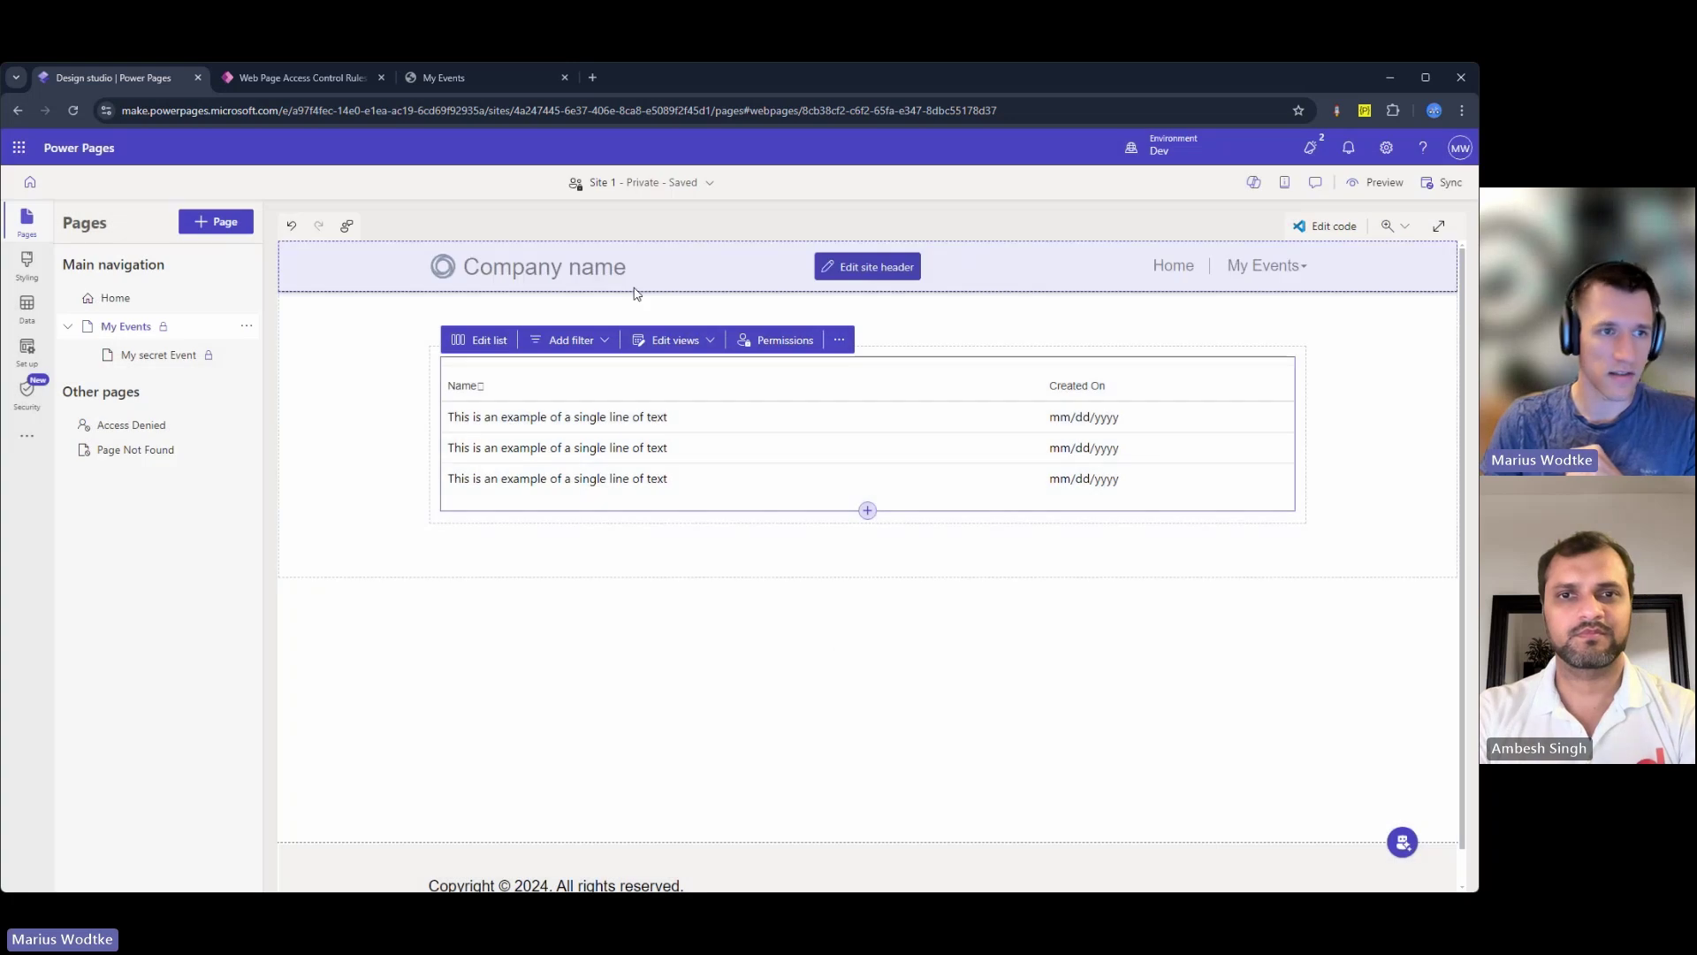
Step: Sign in on the live site with saved browser credentials and confirm My Events lists Event 1 and Event 2
left_click(1383, 183)
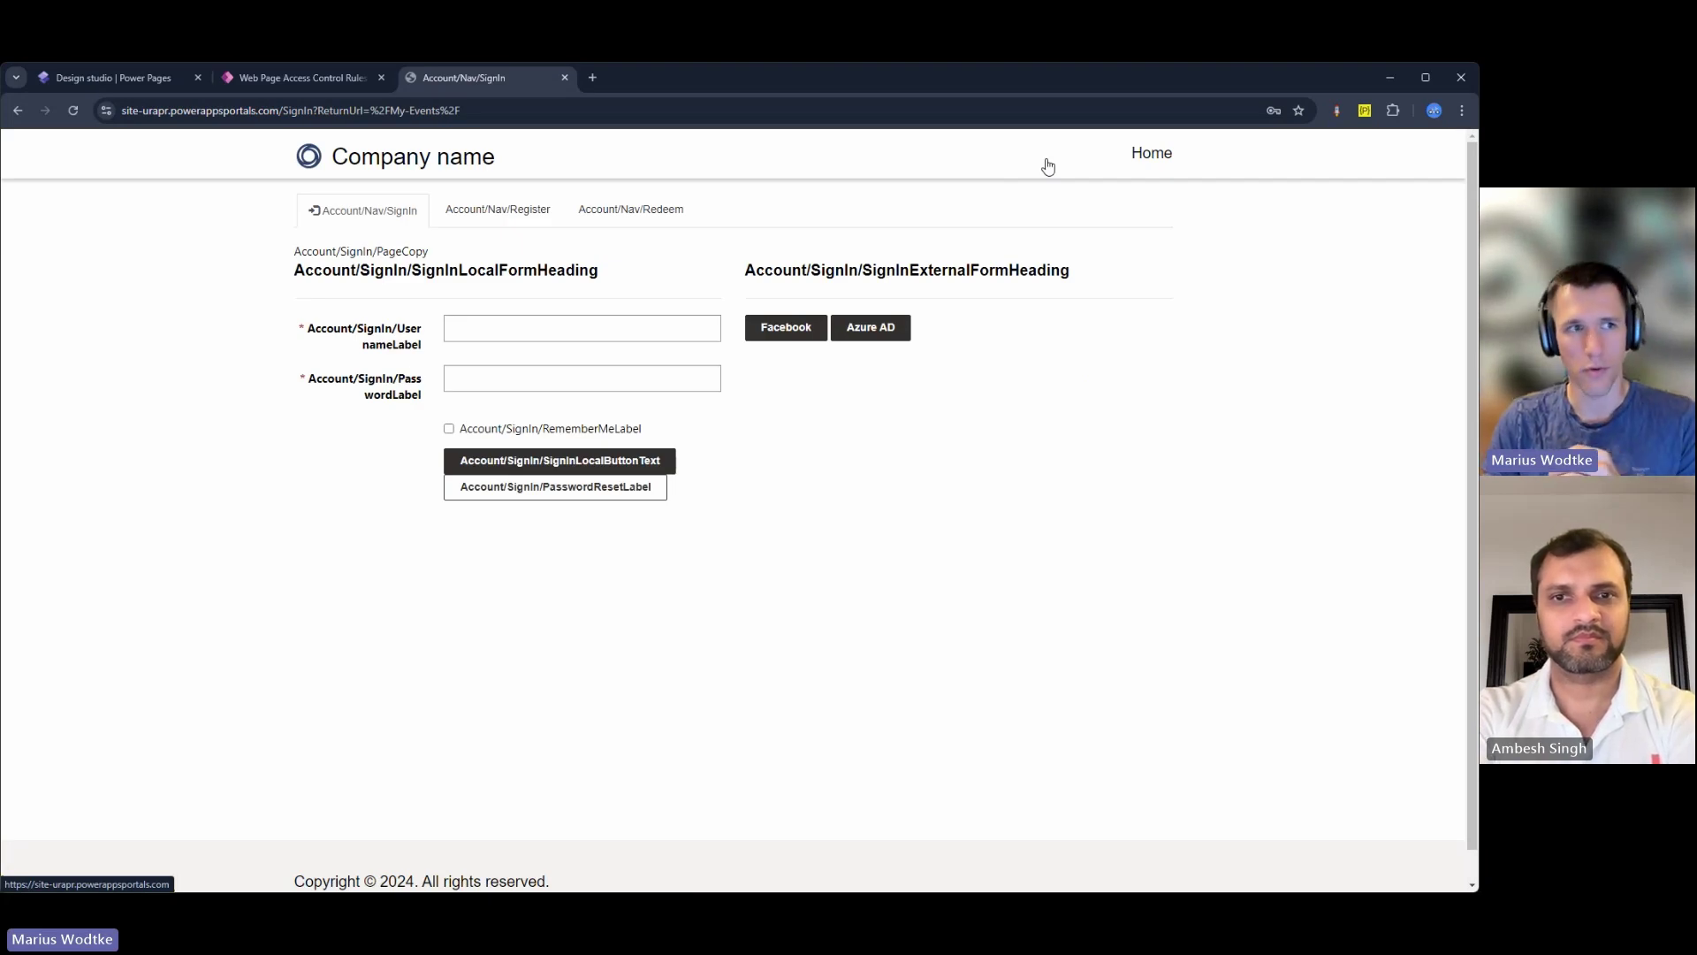
left_click_drag(388, 110, 471, 109)
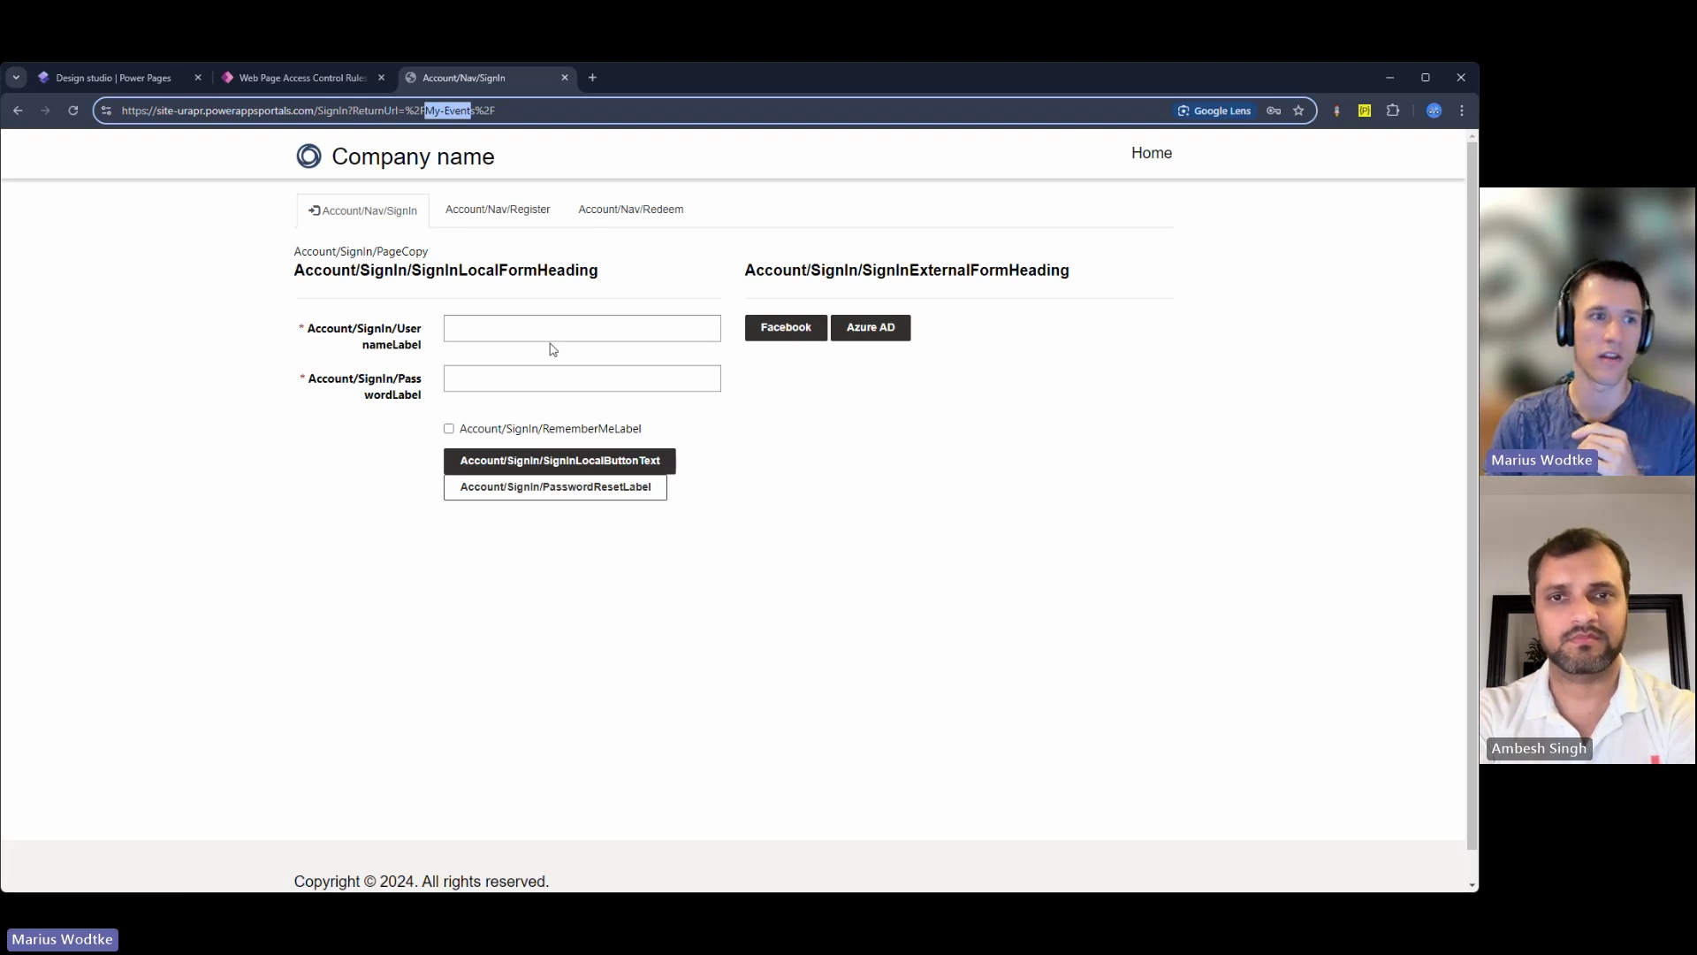
left_click(477, 379)
left_click(606, 421)
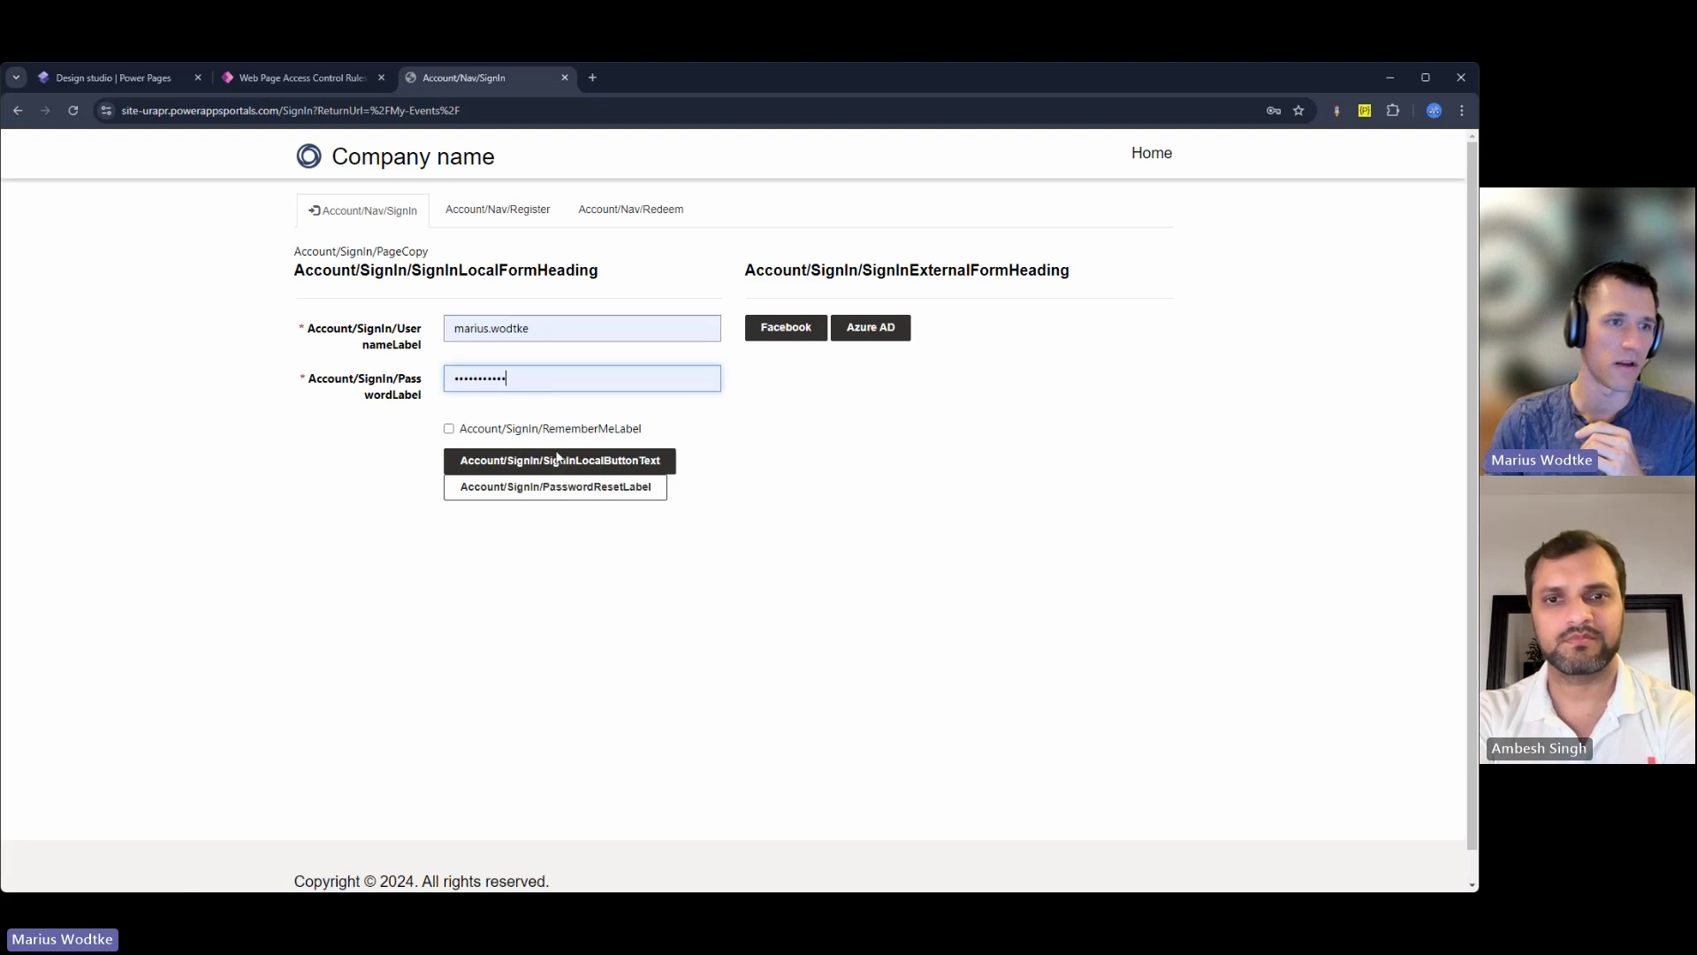
left_click(502, 468)
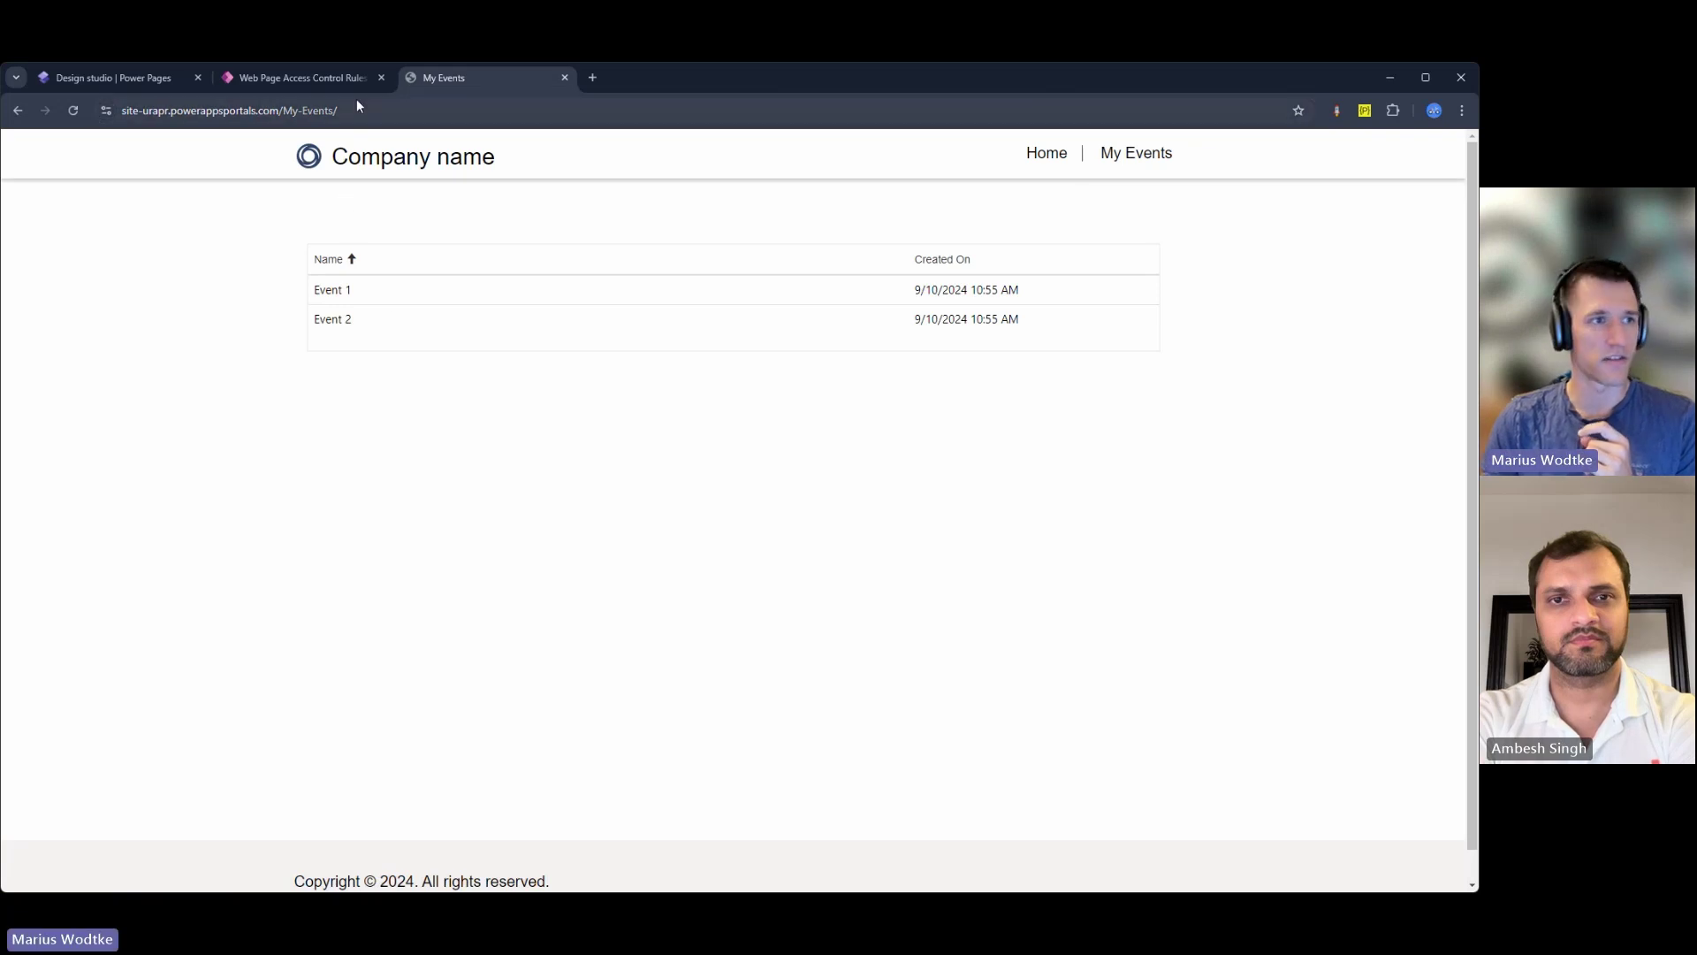
left_click(126, 77)
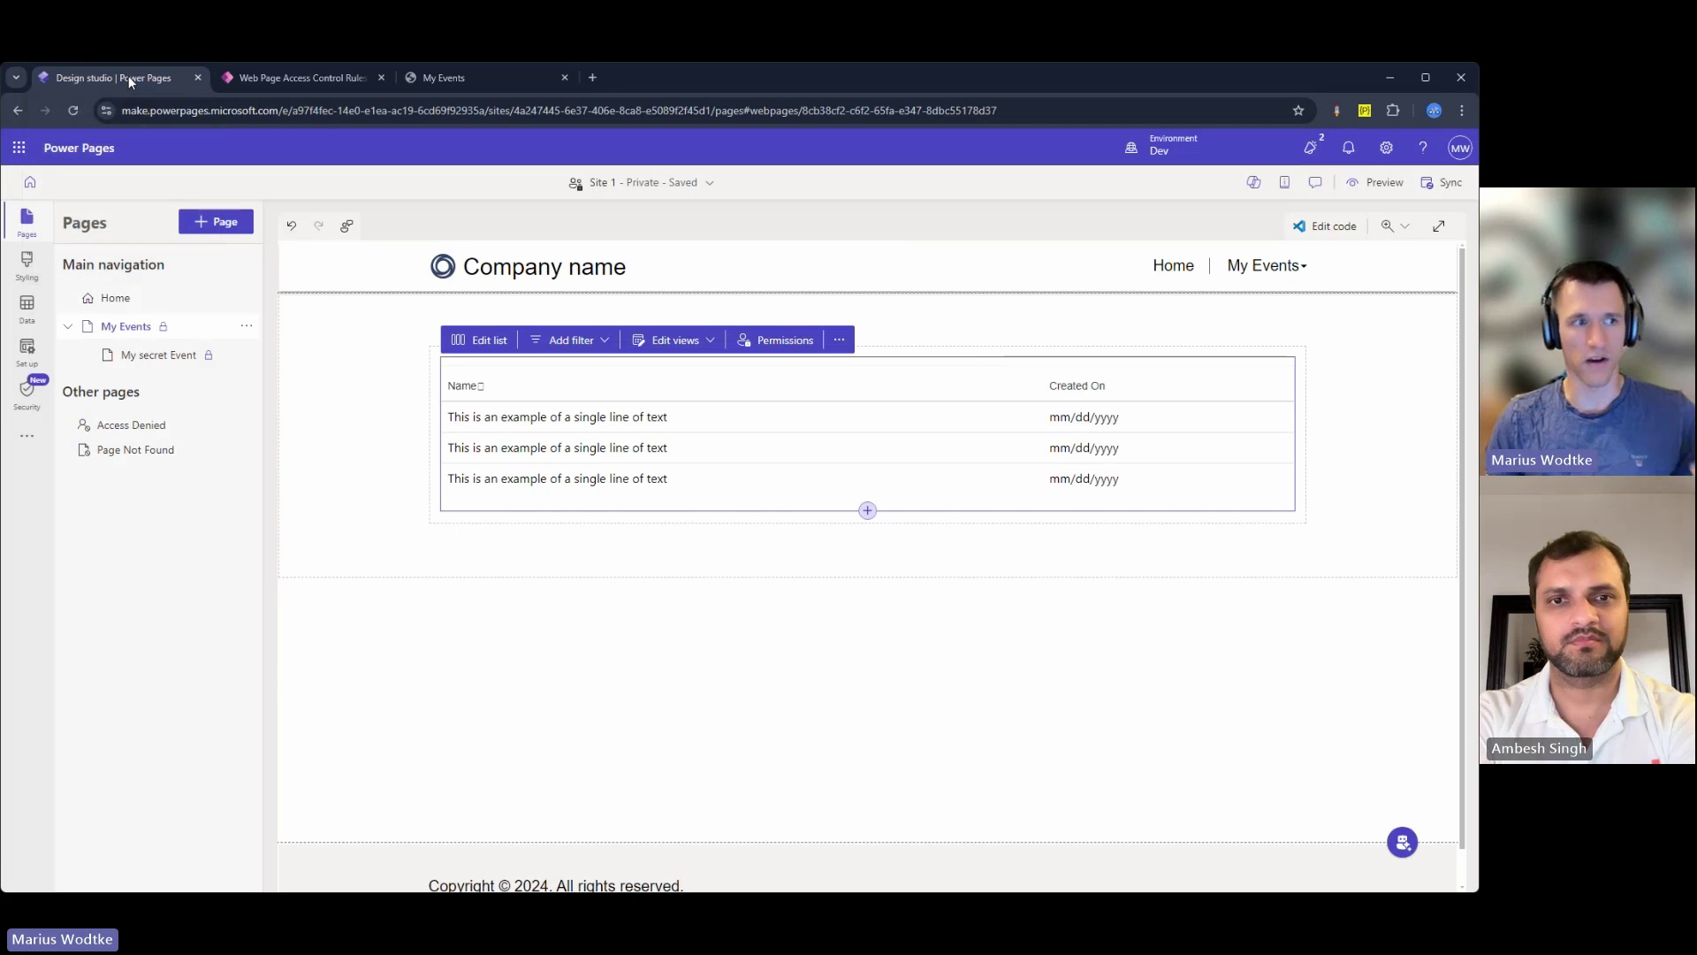
Step: Open the signed-in user's record under Contacts and add the My Secret Event Invitees web role
left_click(305, 76)
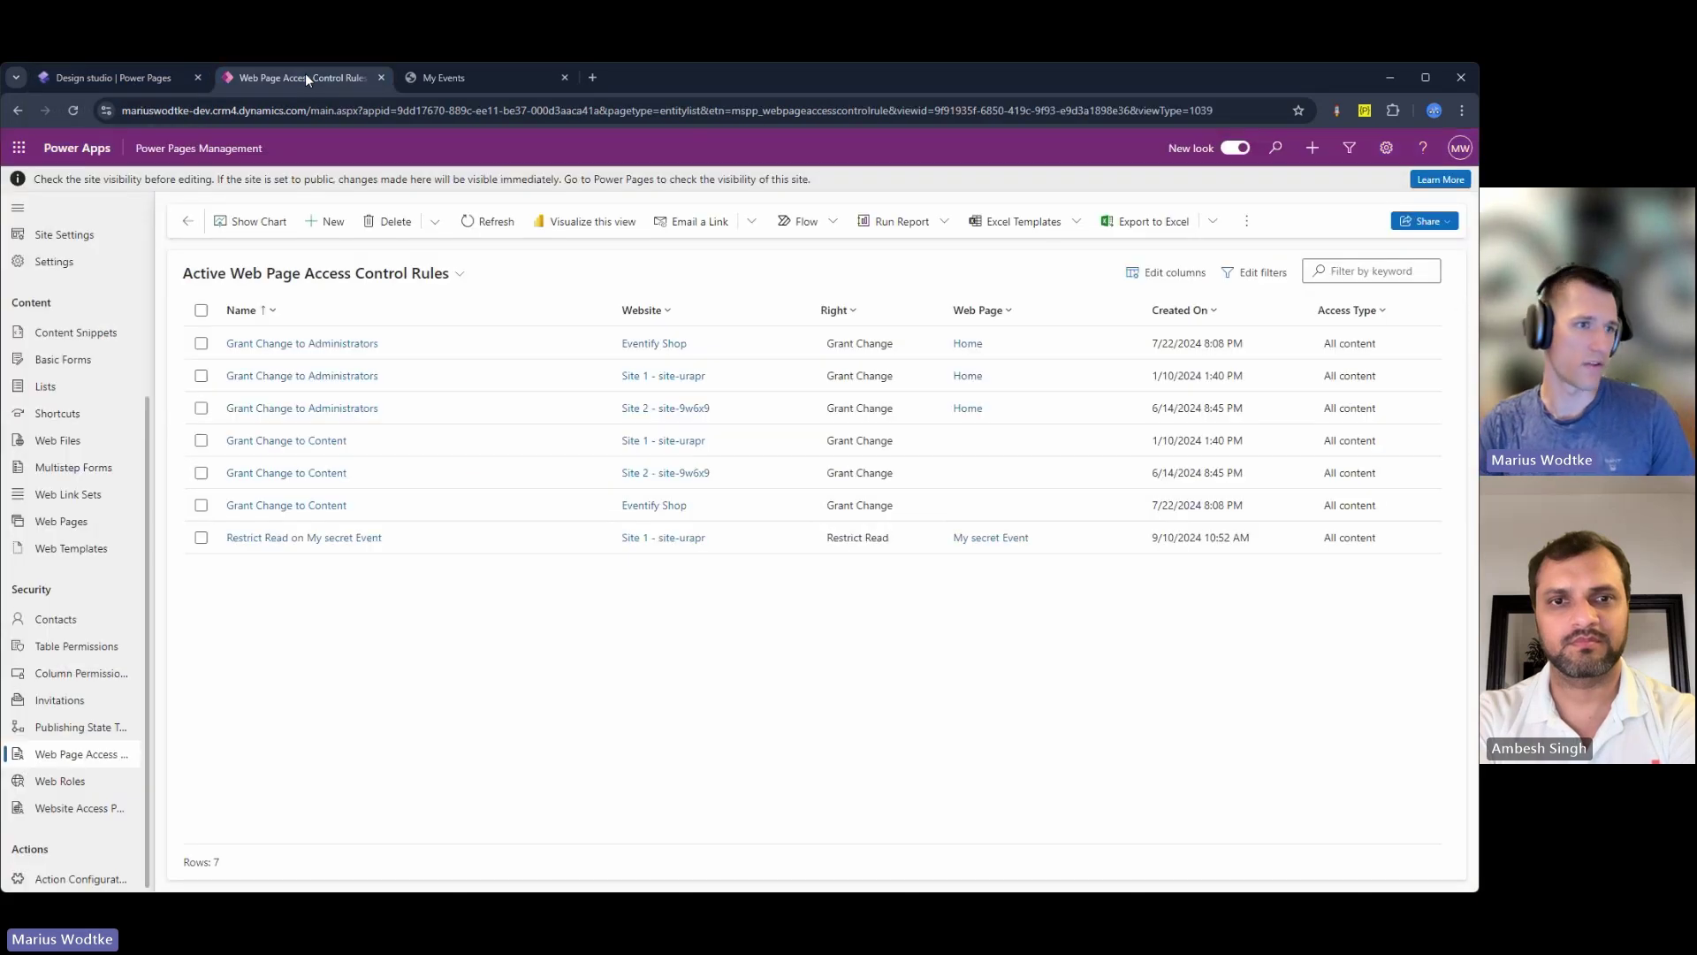
scroll(119, 441, "up", 2)
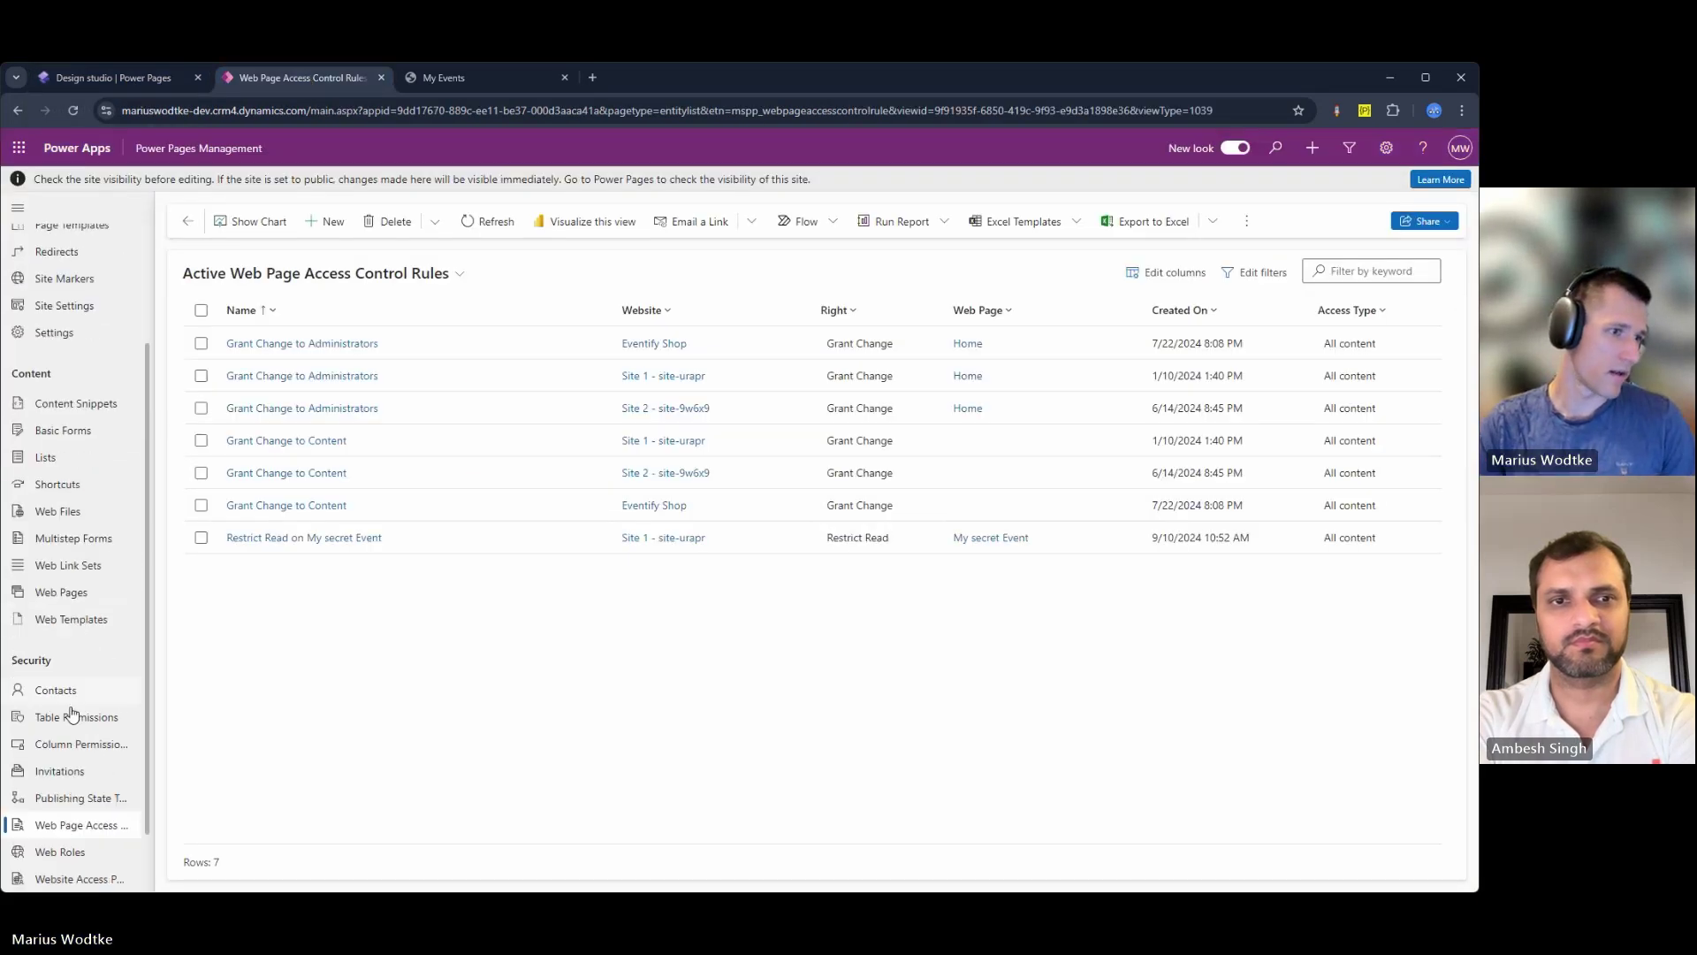
left_click(69, 688)
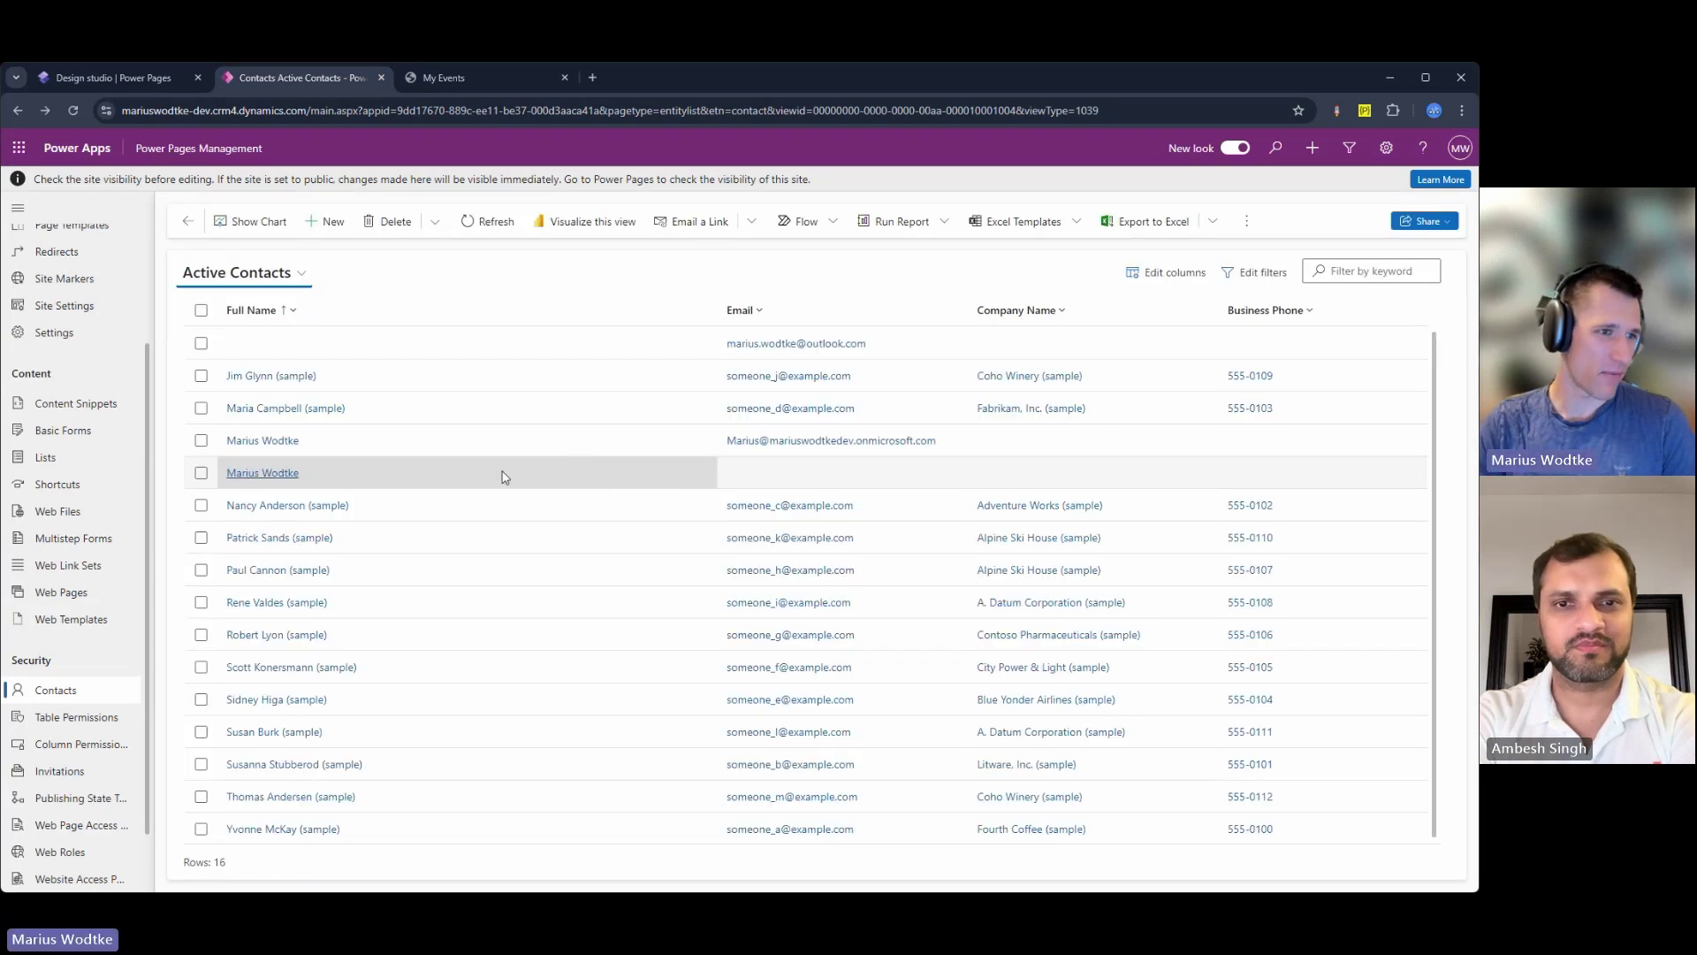
left_click(507, 476)
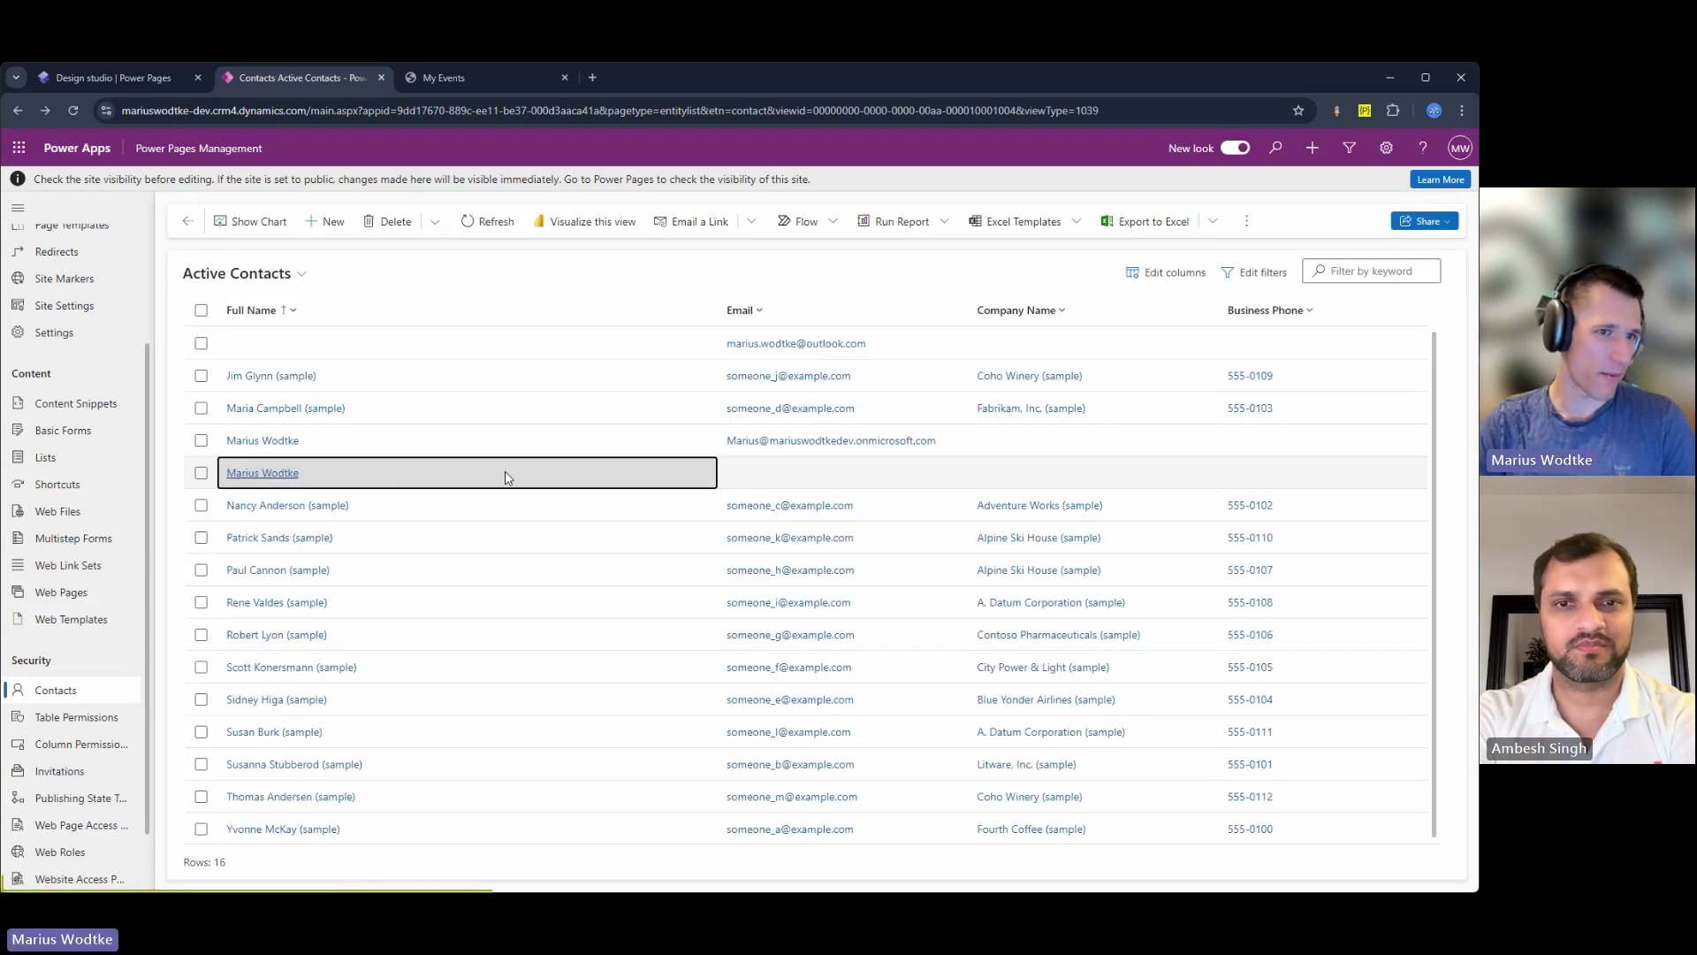
double_click(508, 476)
scroll(730, 573, "down", 1)
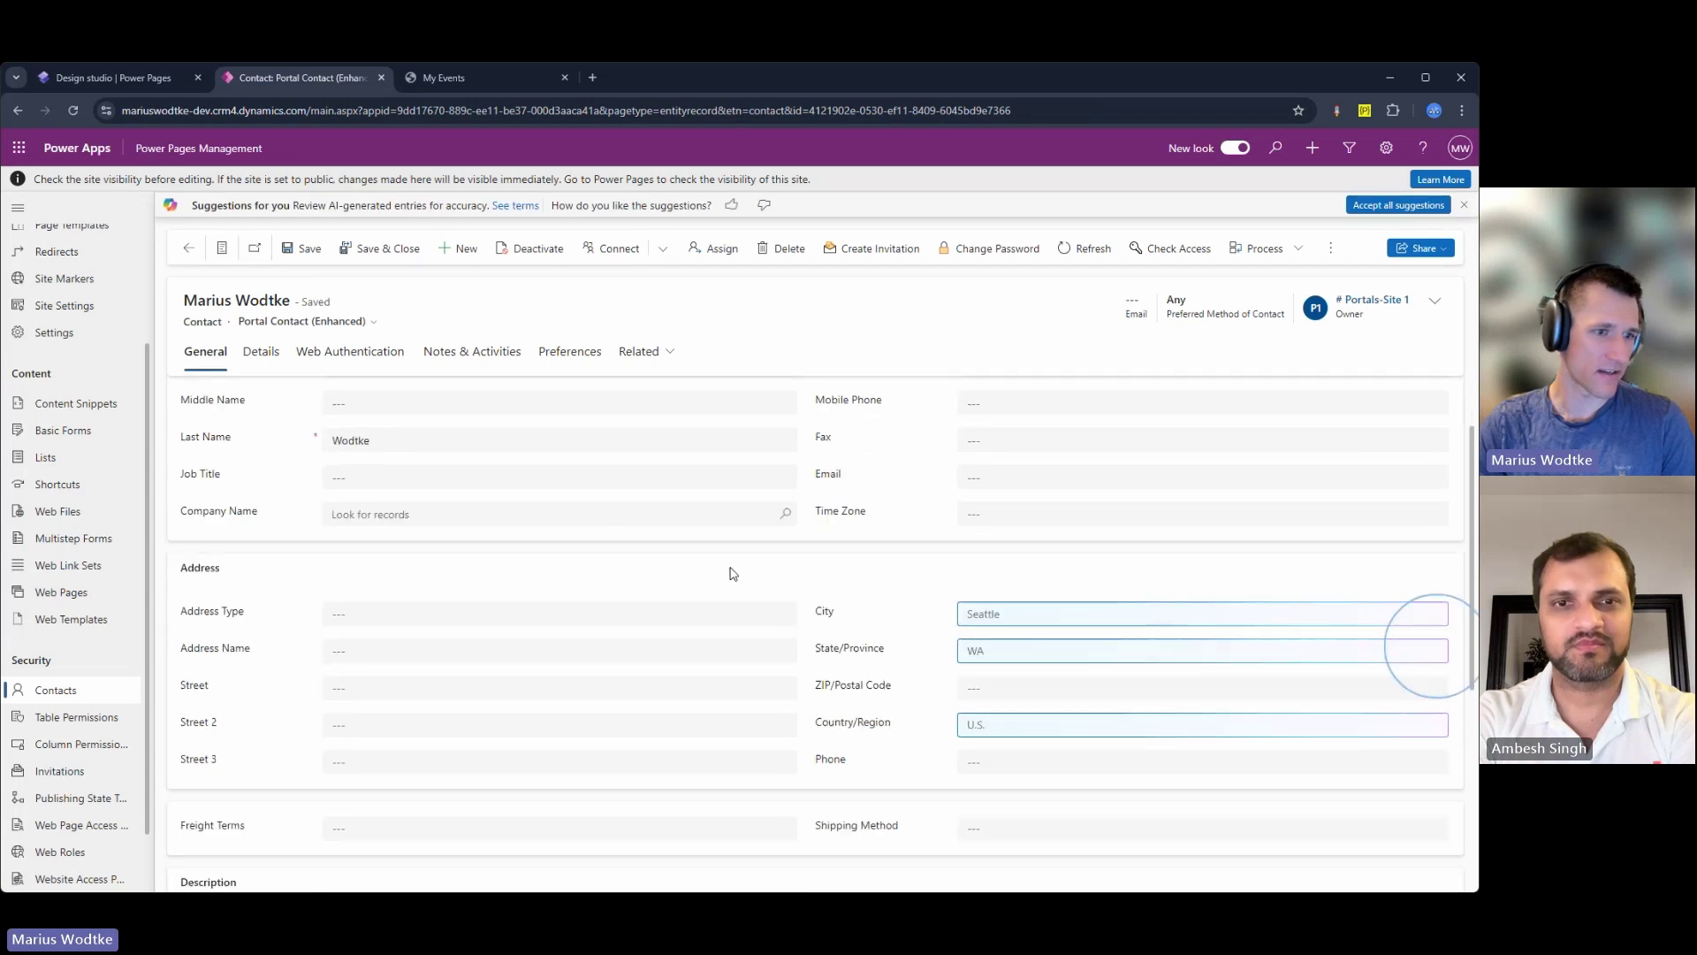
scroll(730, 573, "down", 5)
left_click(1203, 707)
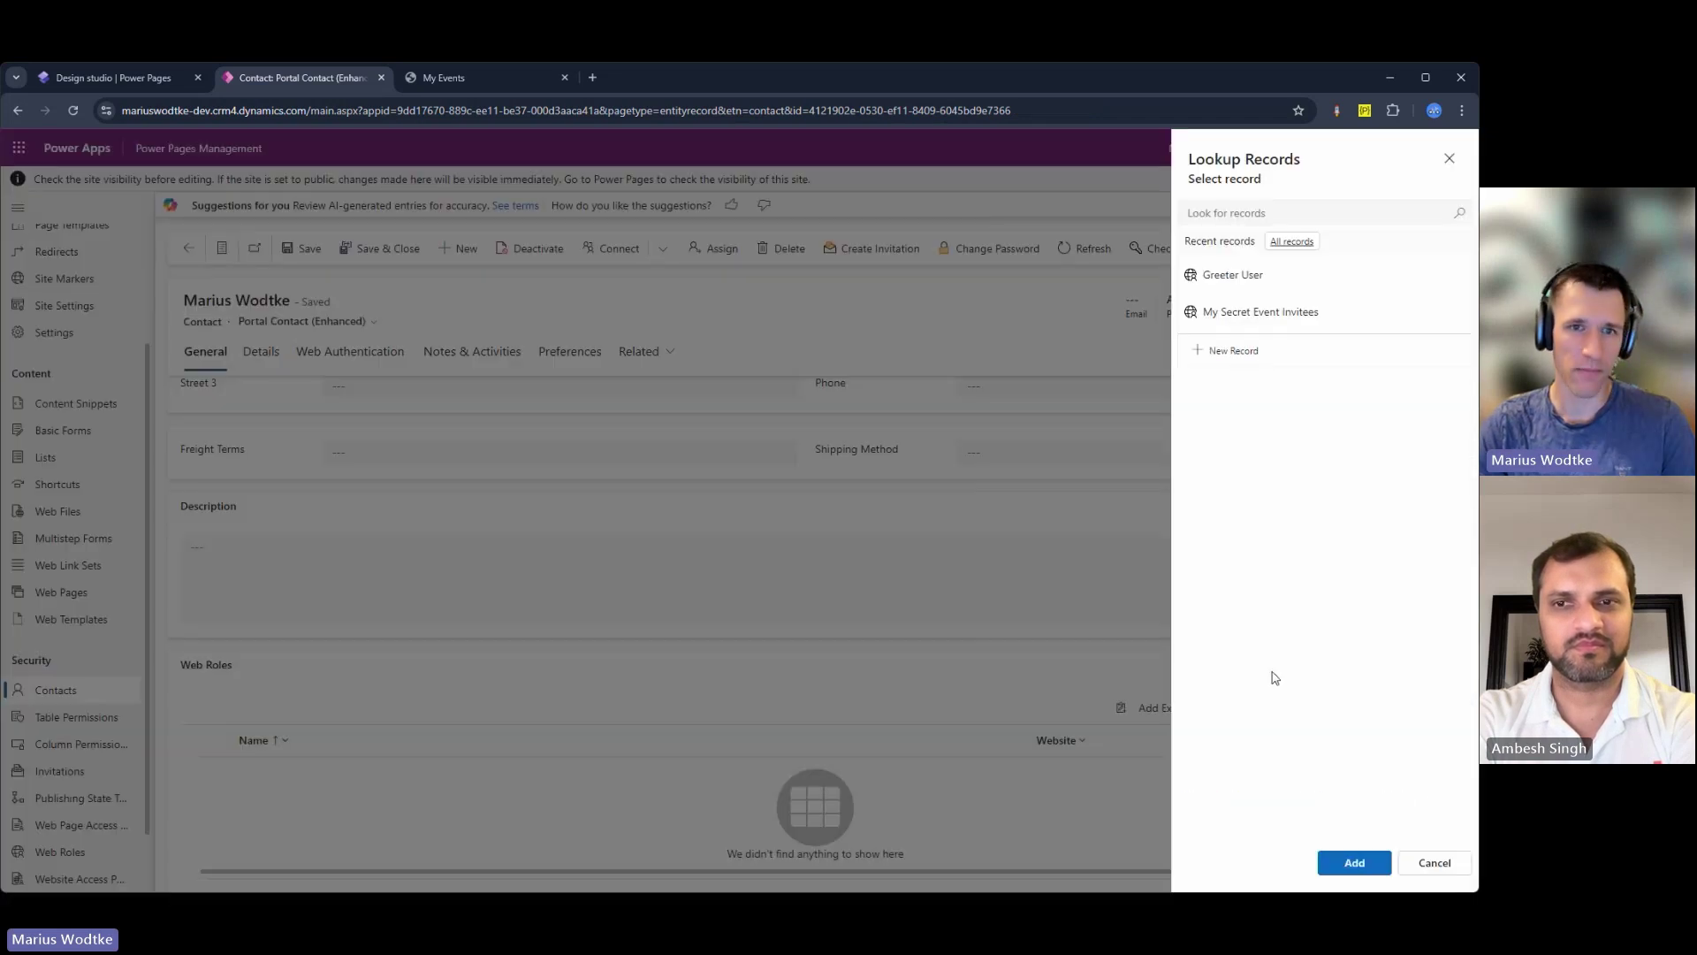
left_click(1238, 314)
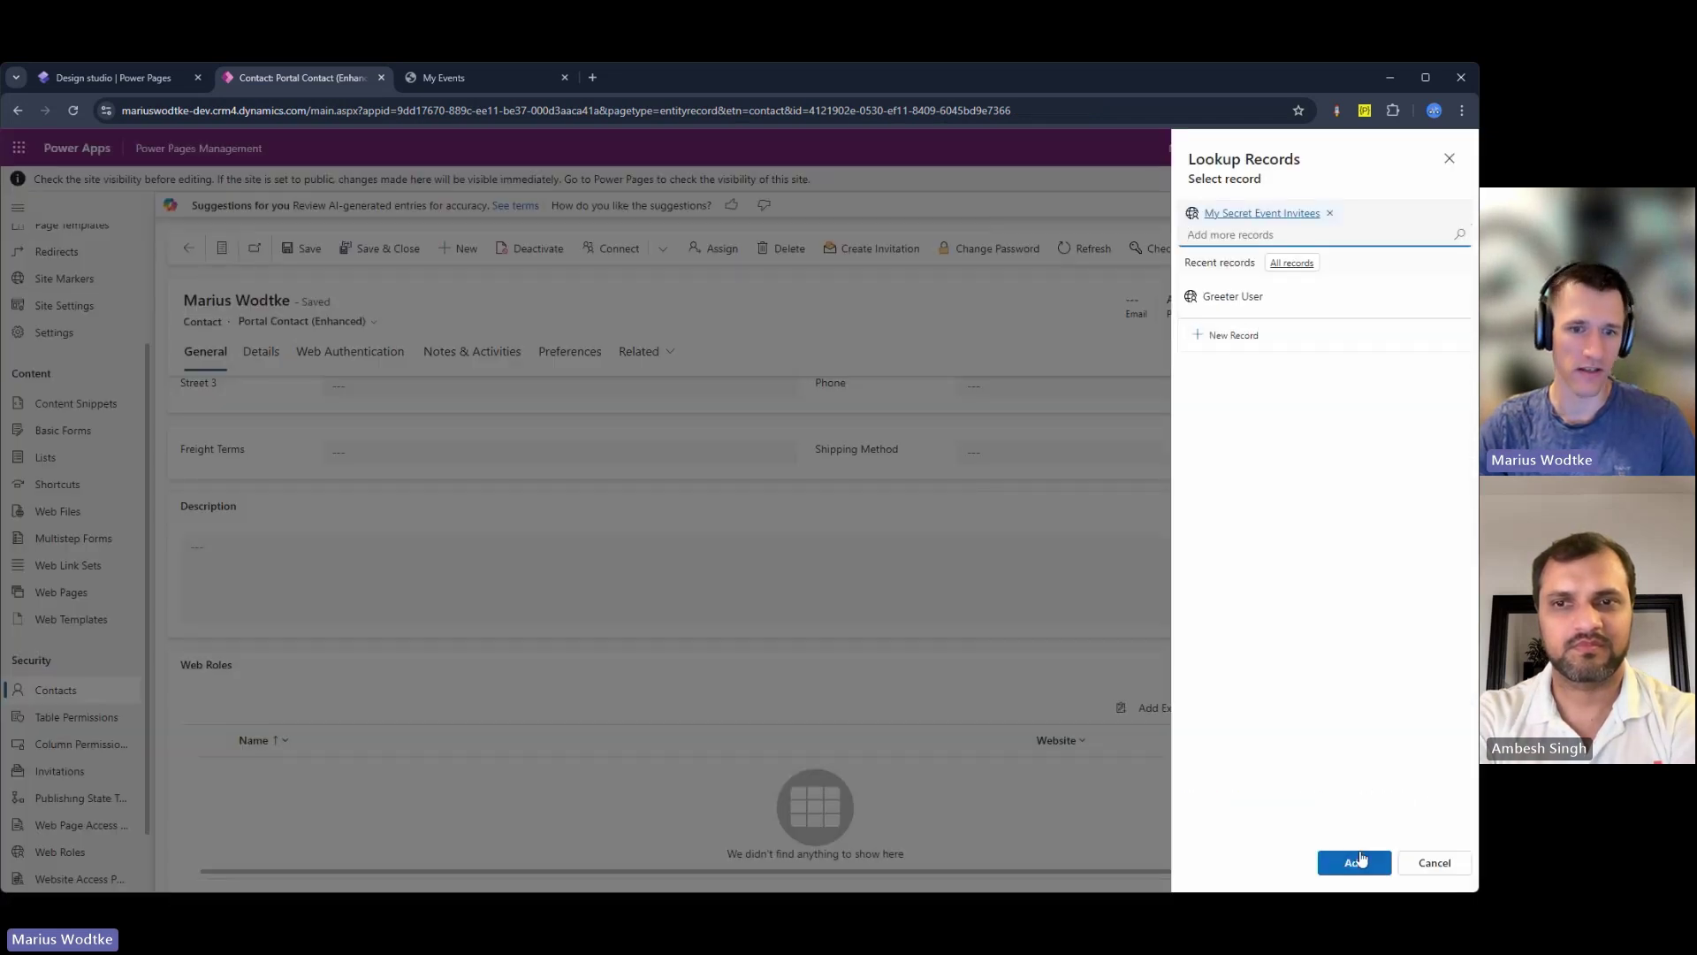
left_click(1354, 861)
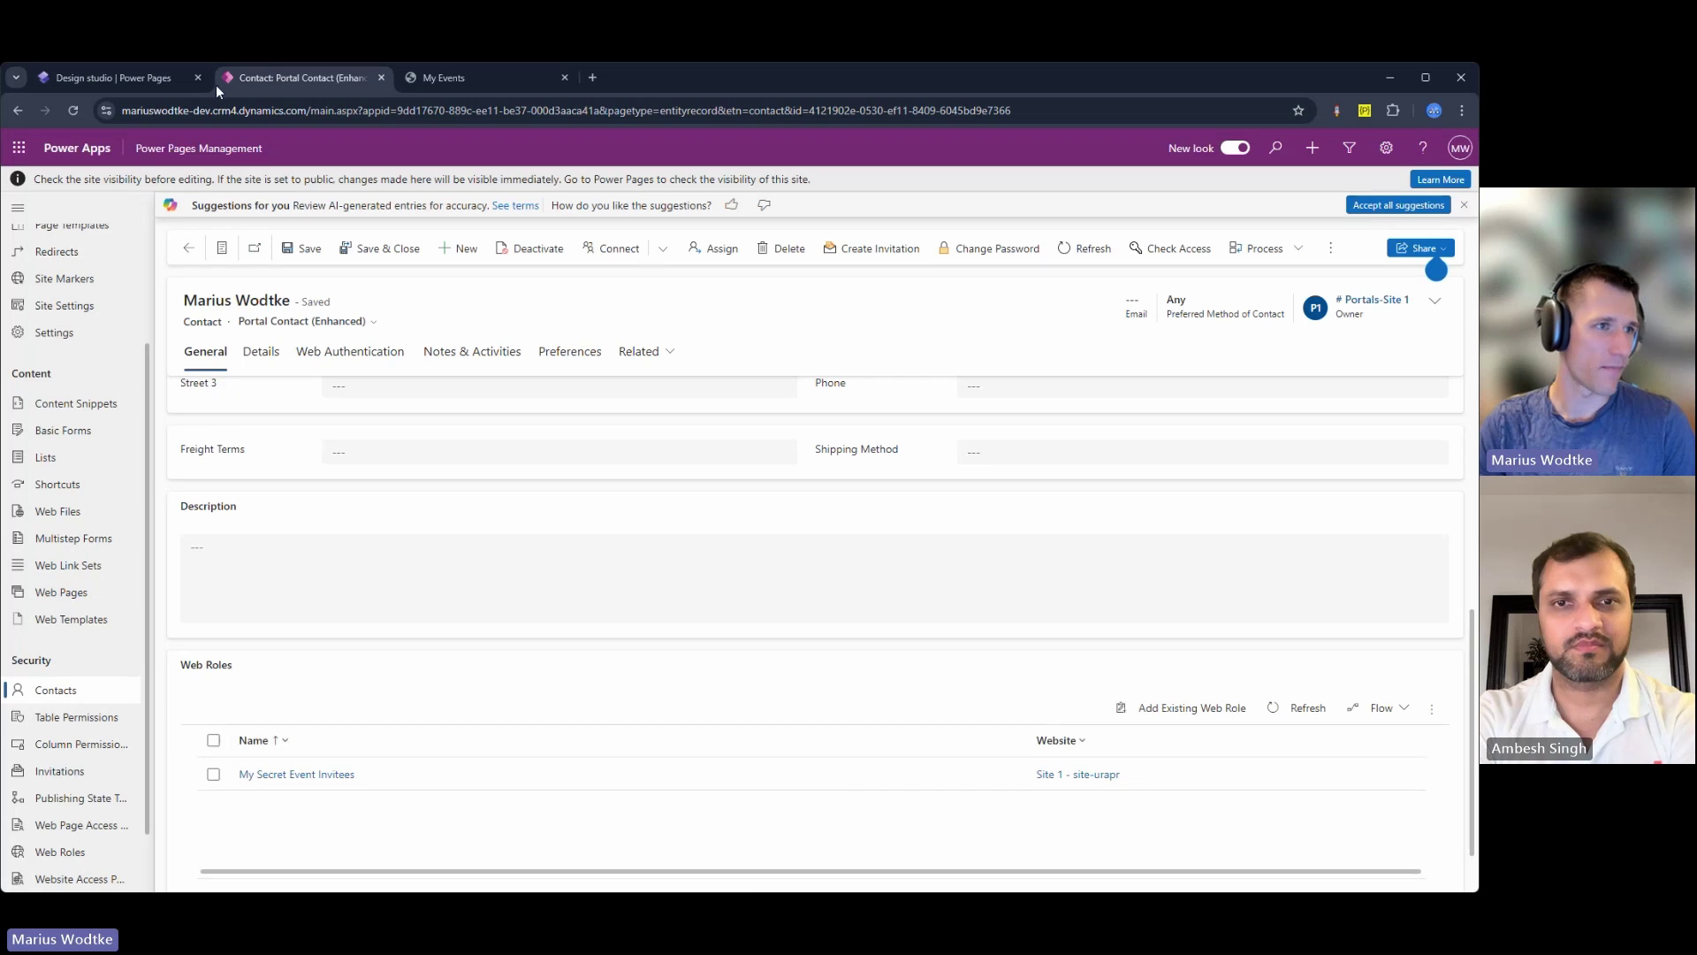
left_click(177, 80)
Step: Preview the site on desktop and open My Events > My secret Event to see its invite-only details
left_click(1384, 182)
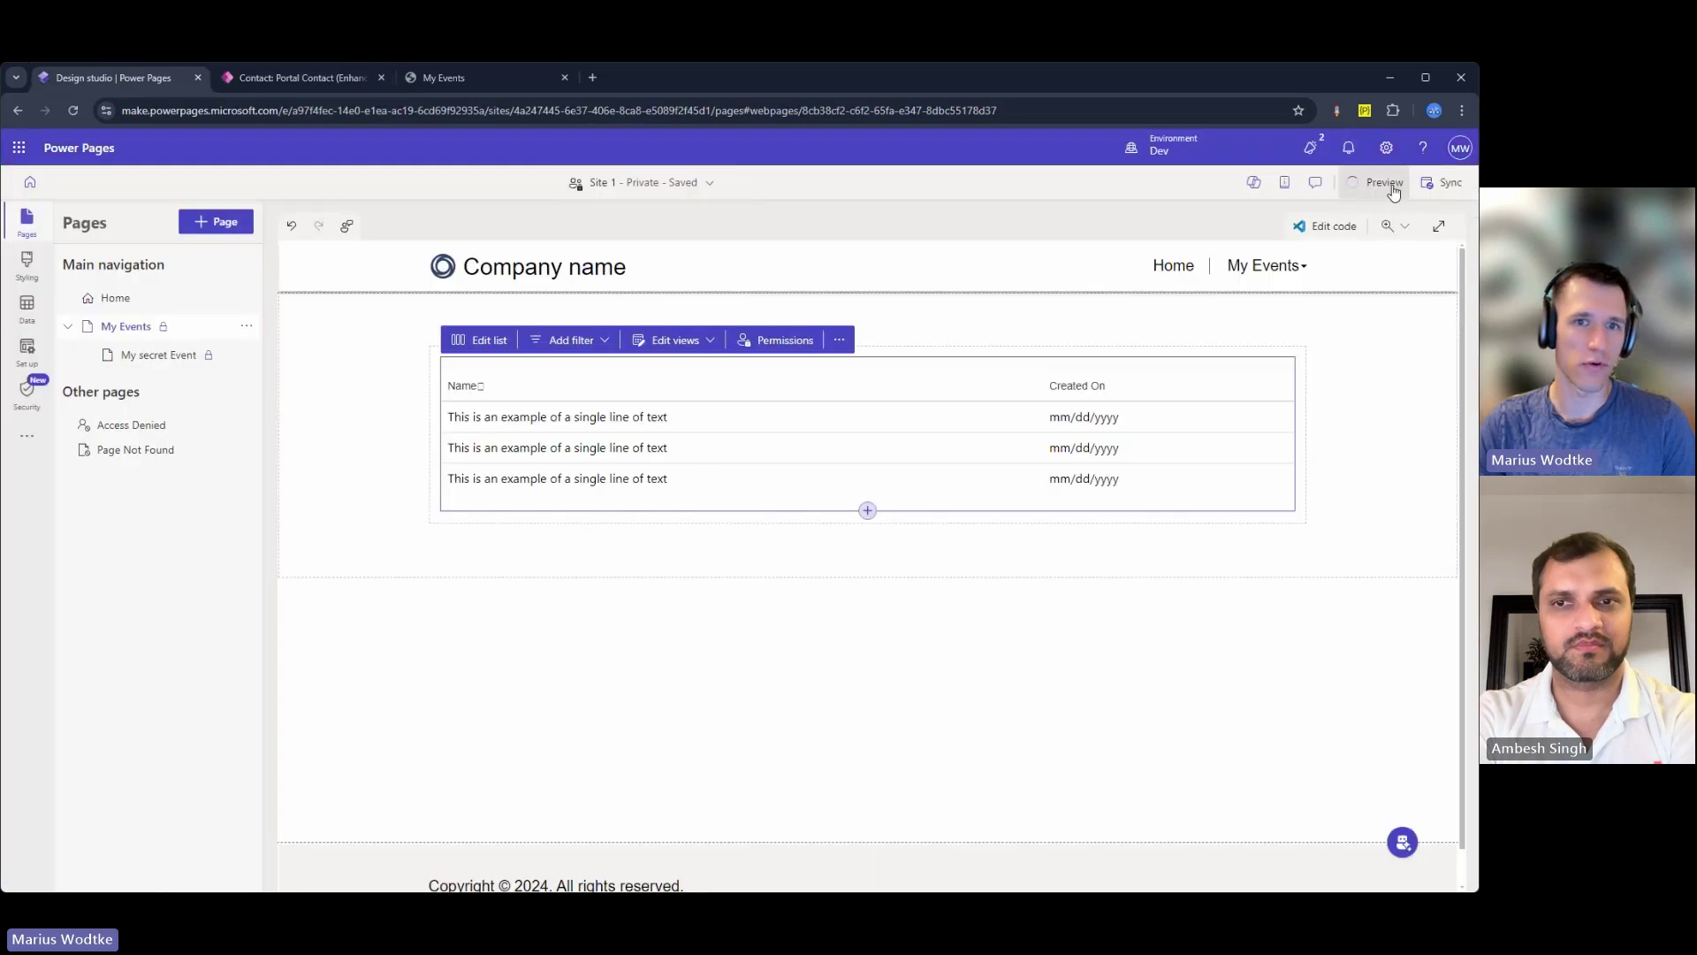
left_click(1333, 237)
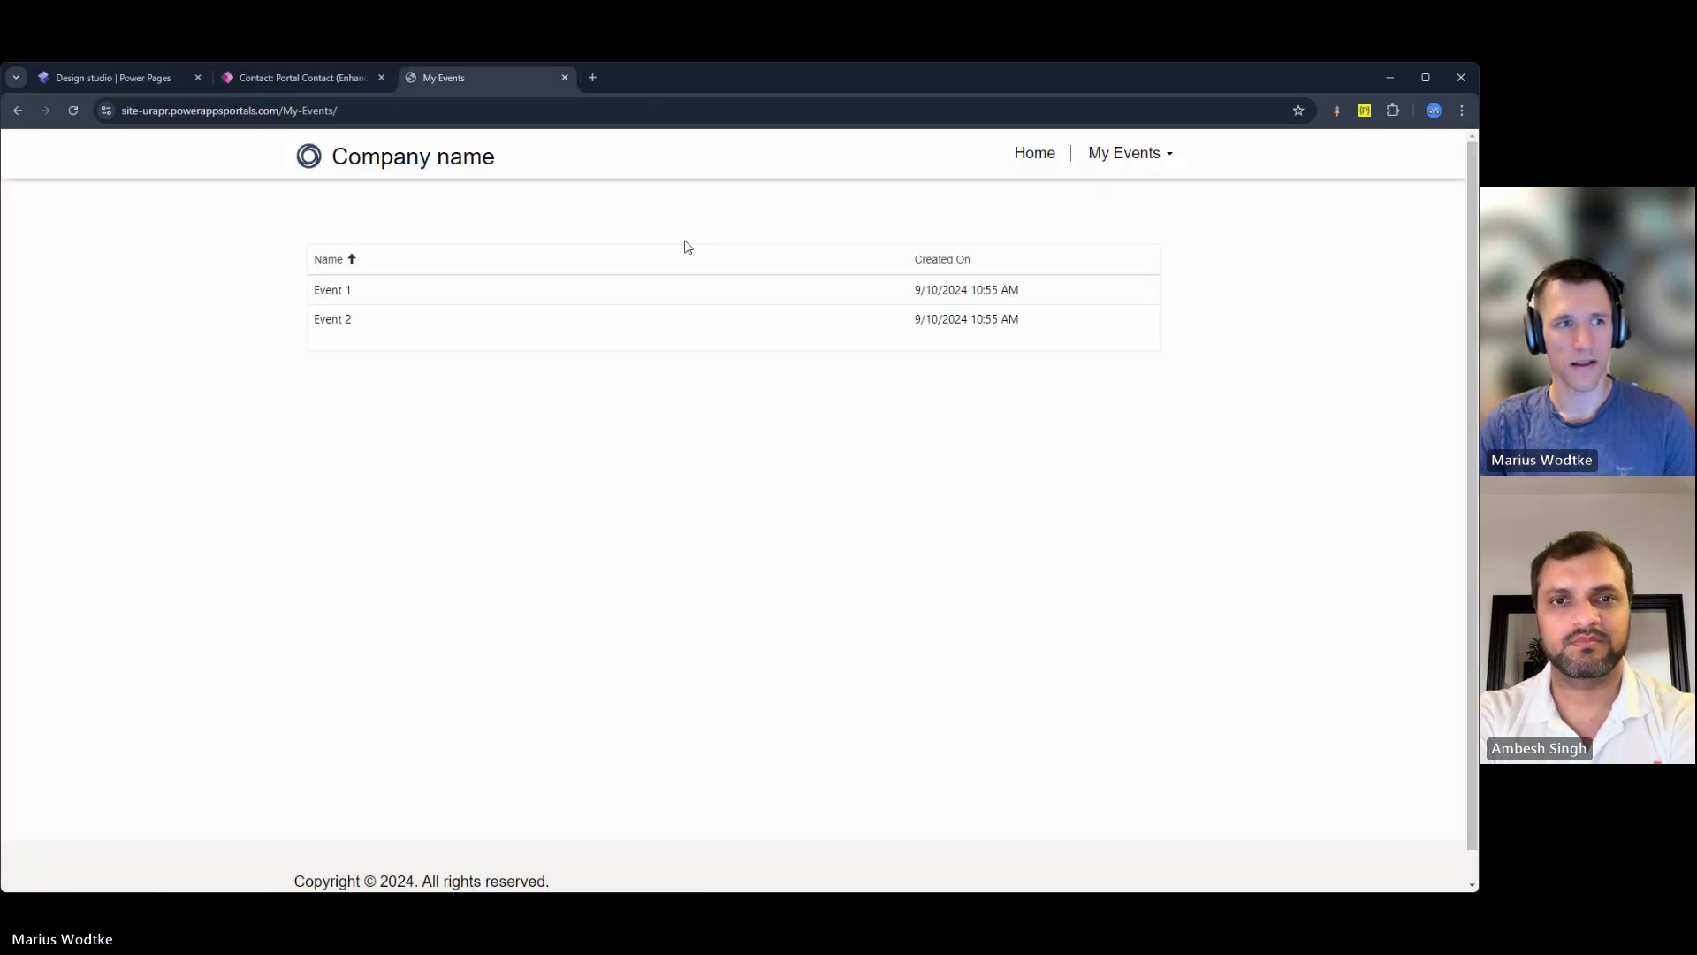
left_click(1168, 157)
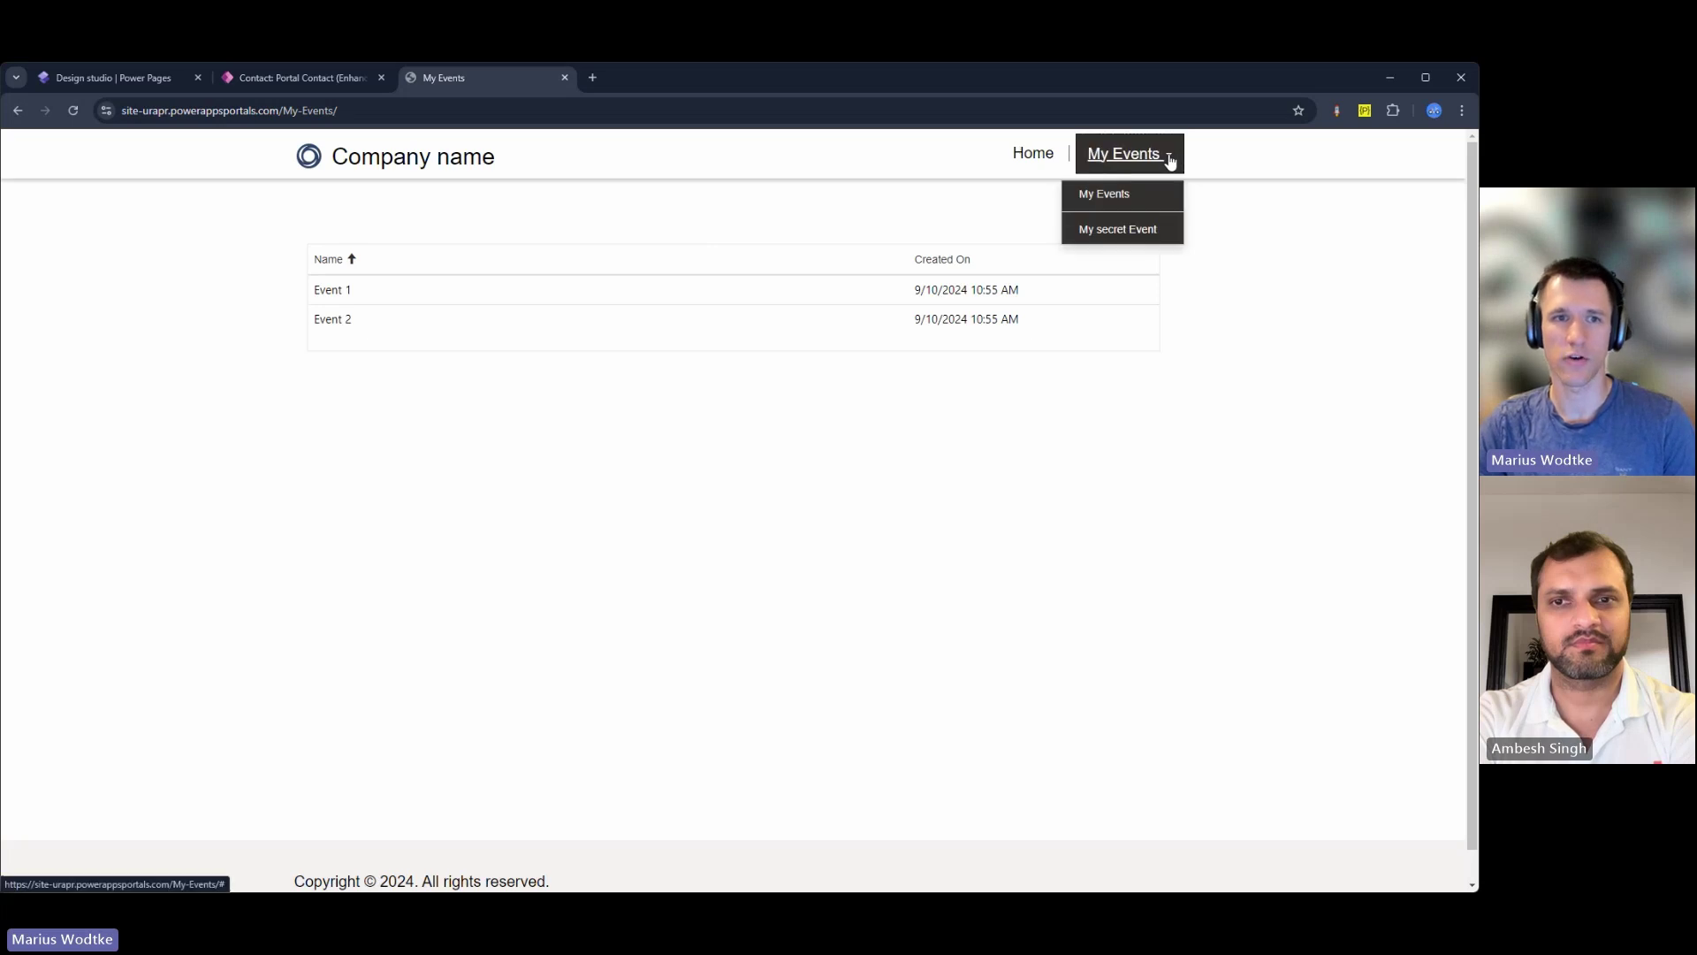
left_click(1103, 232)
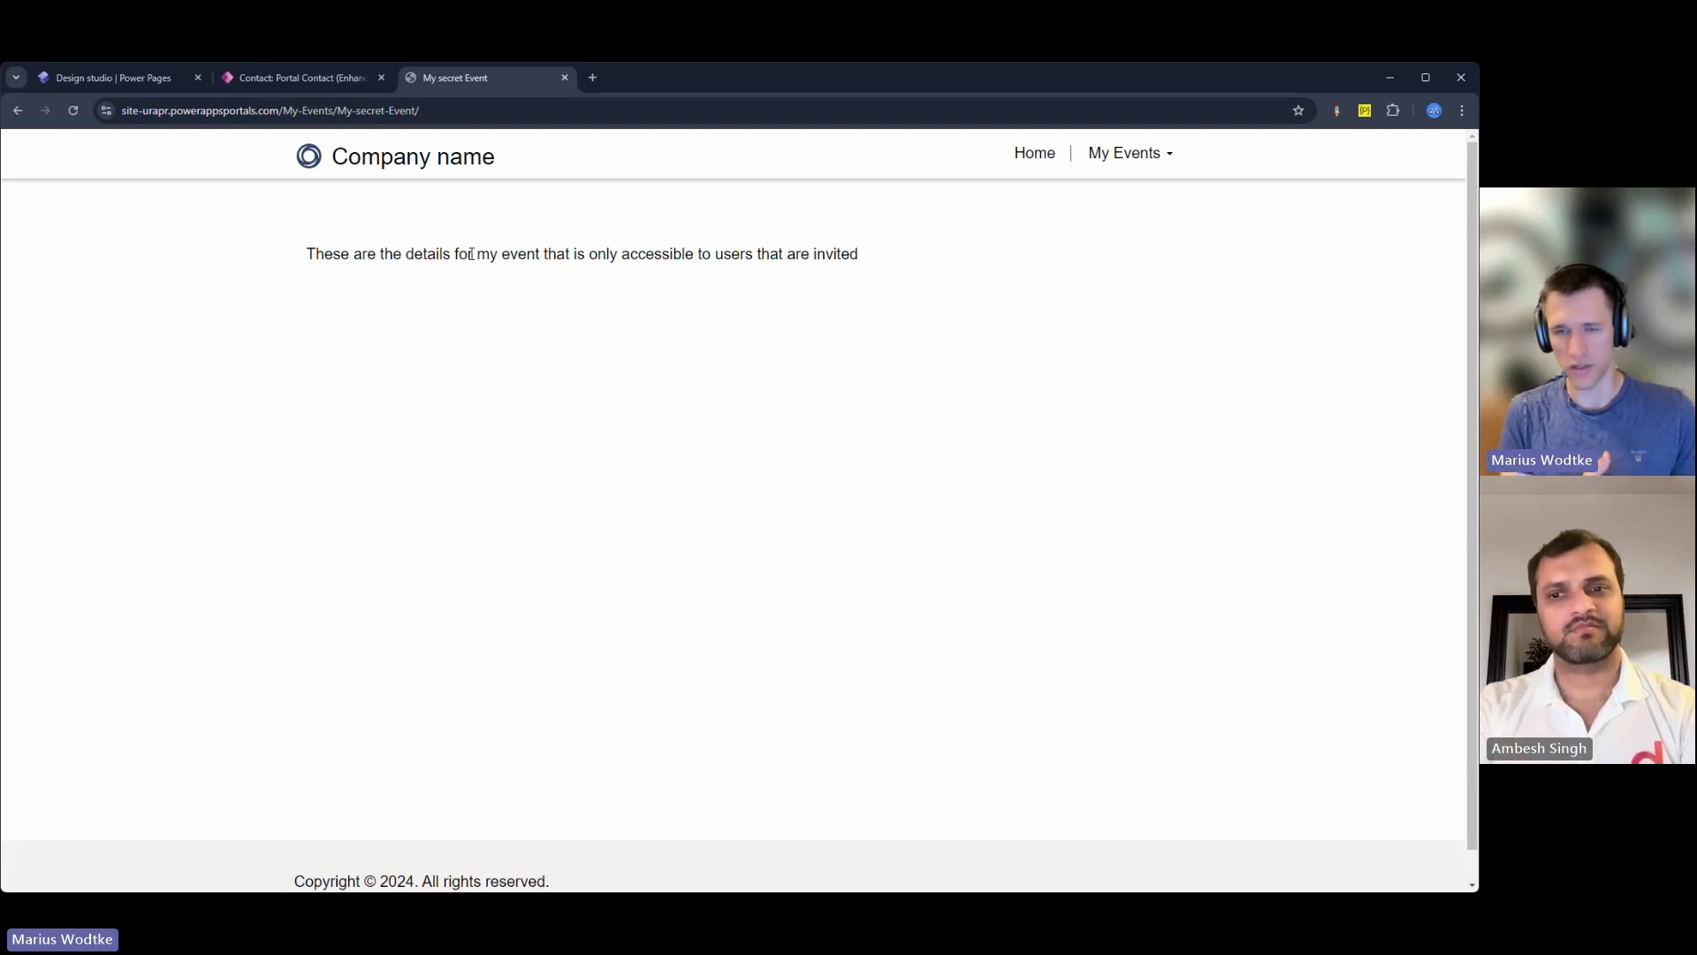
left_click(113, 78)
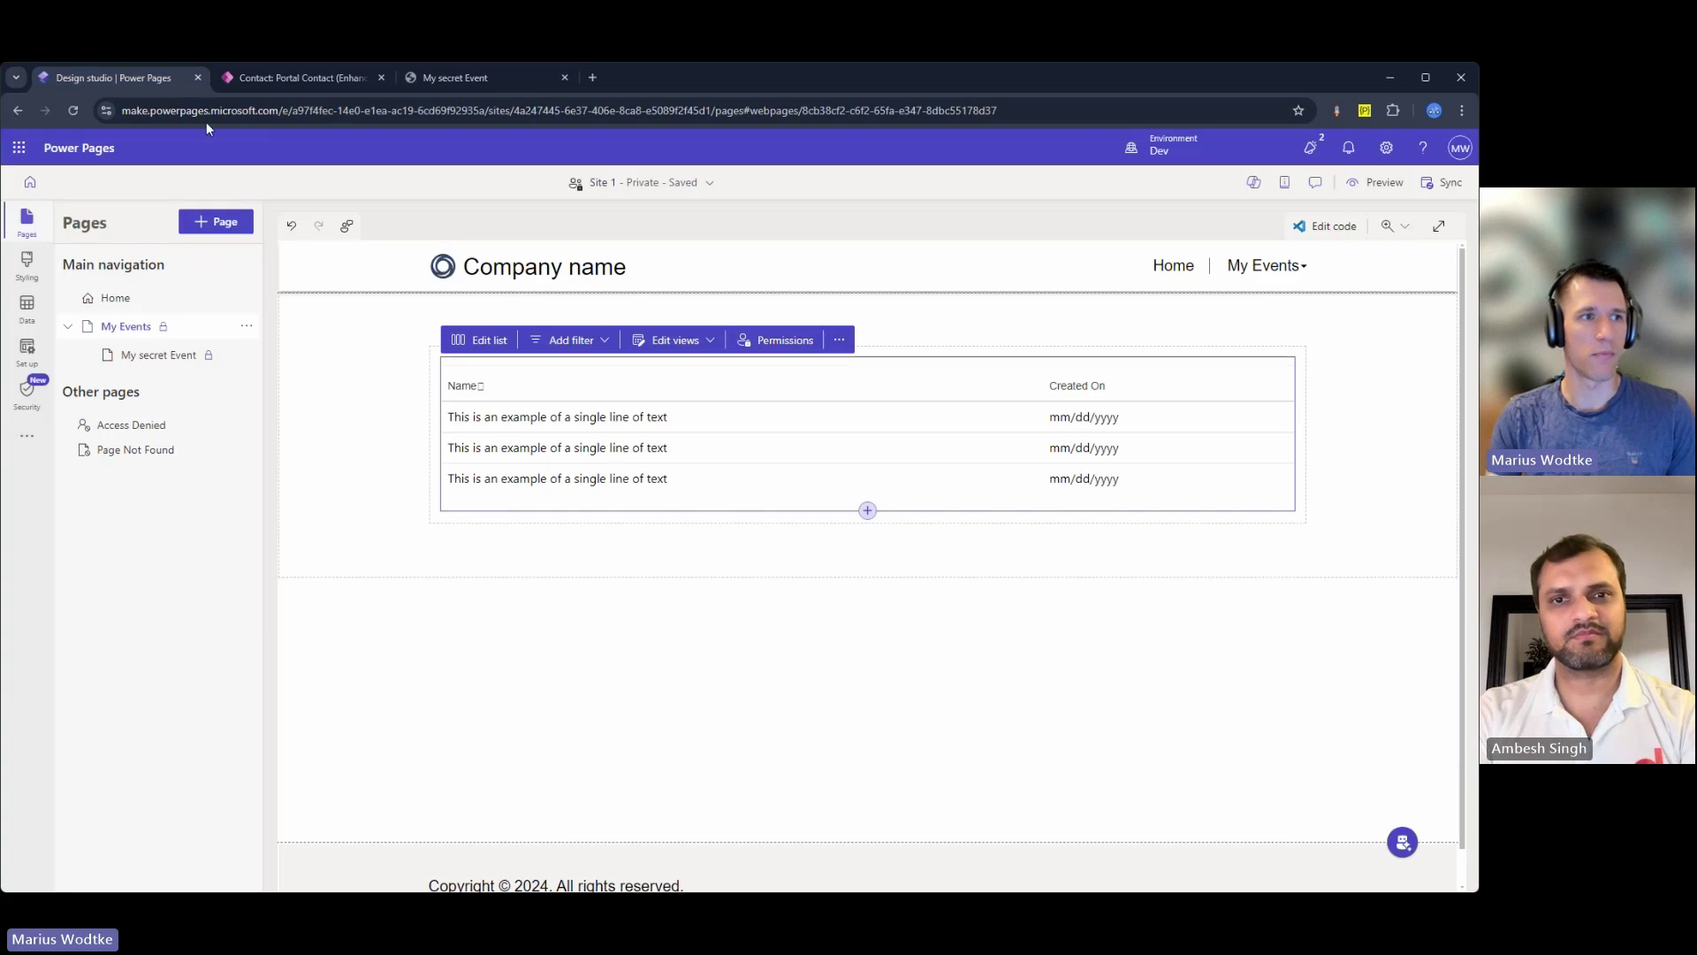